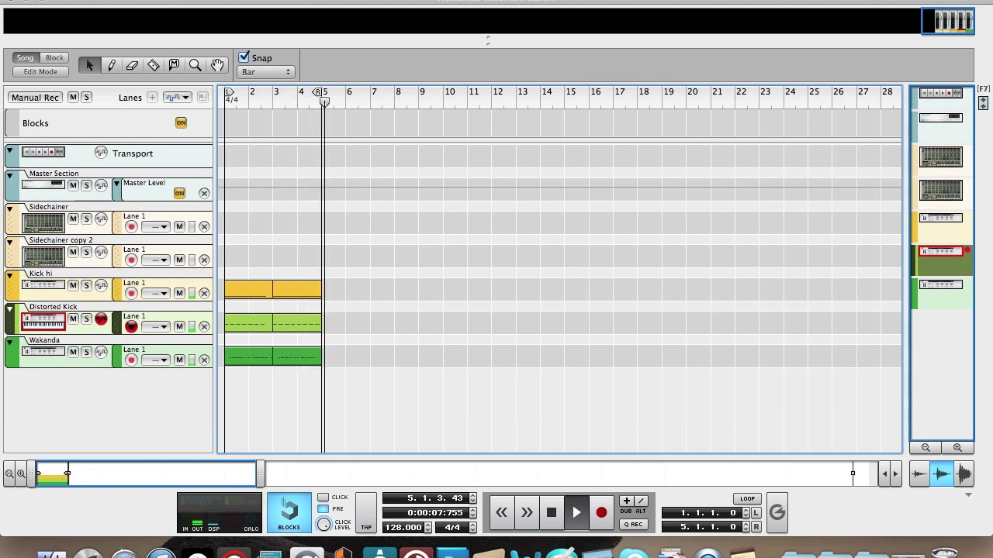
Step: Stop playback, select the Distorted Kick track and toggle its solo on and off
key(space)
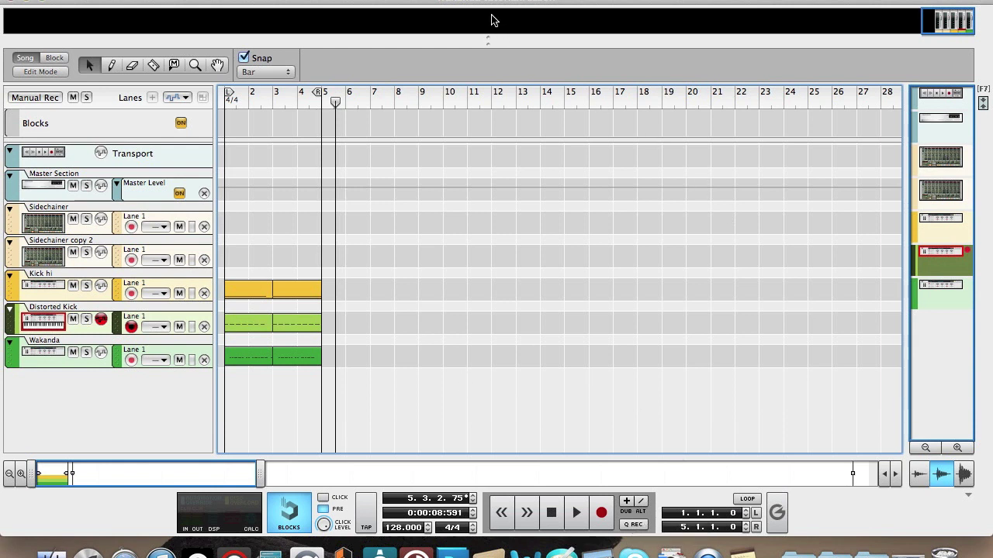
click(146, 415)
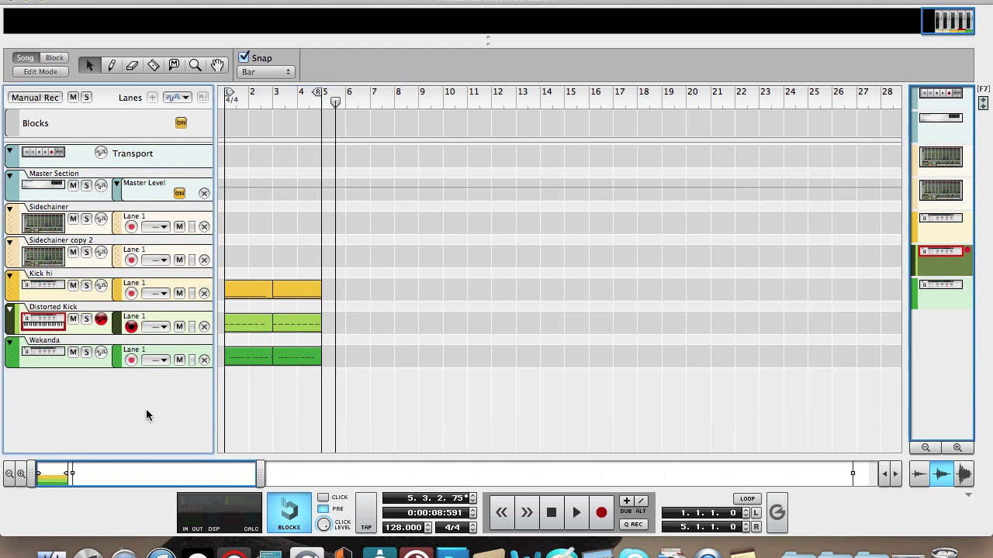
click(18, 332)
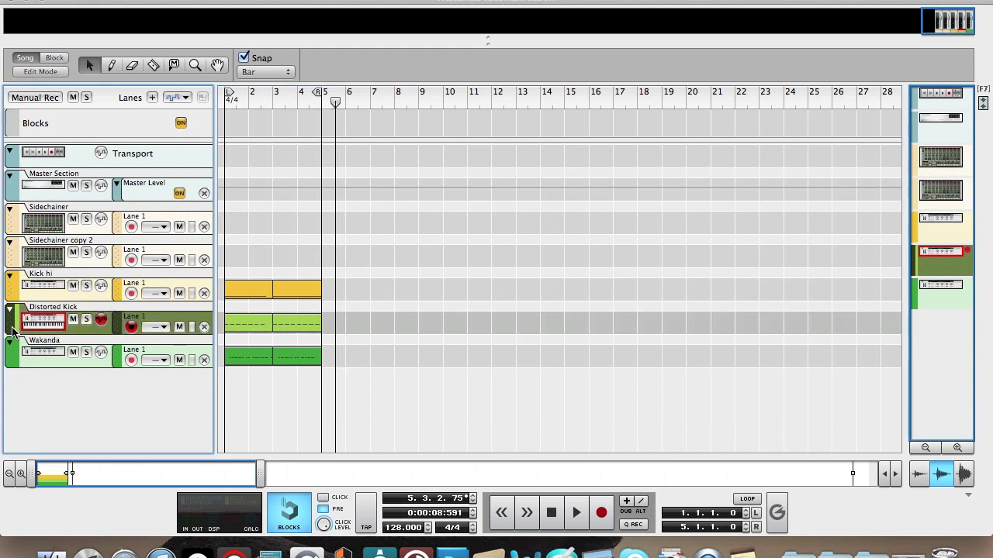
click(87, 319)
click(87, 320)
Step: Add a new empty Combinator from Utilities to the rack
key(F6)
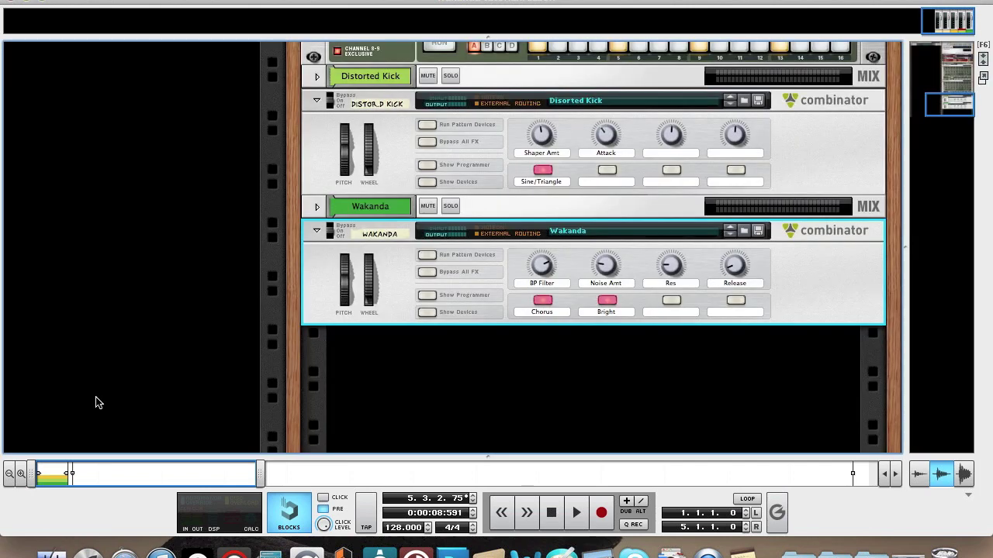
scroll(425, 389, down, 1)
right_click(425, 389)
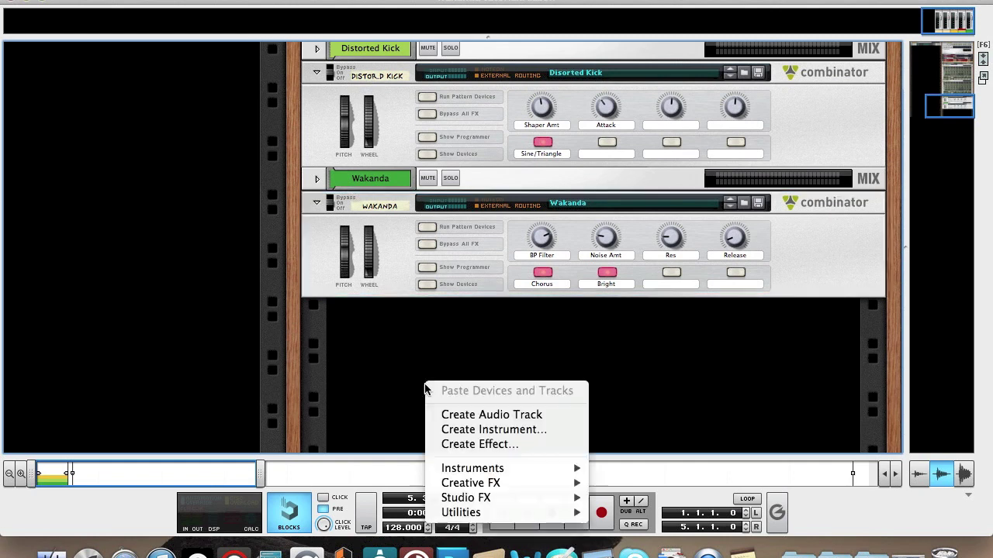
mouse_move(505, 512)
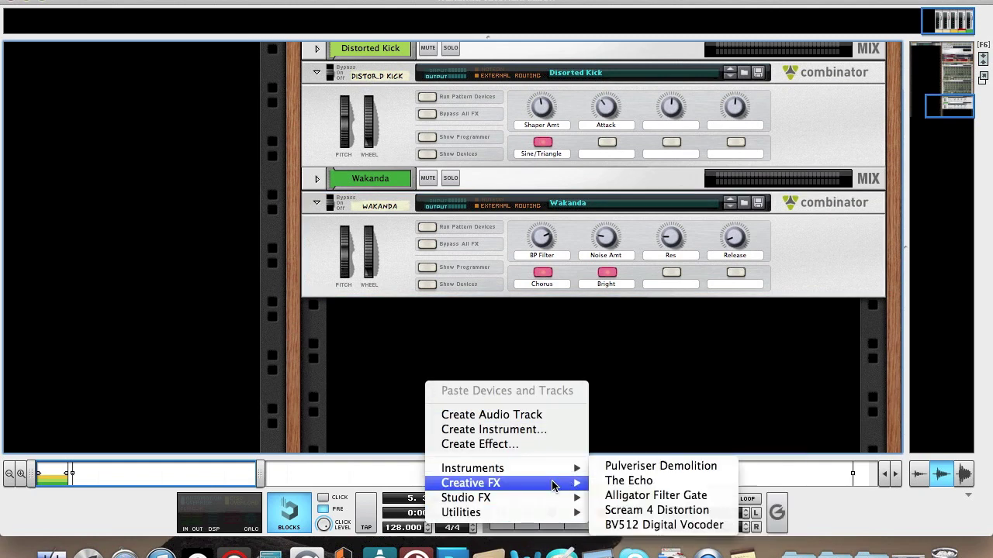
mouse_move(556, 472)
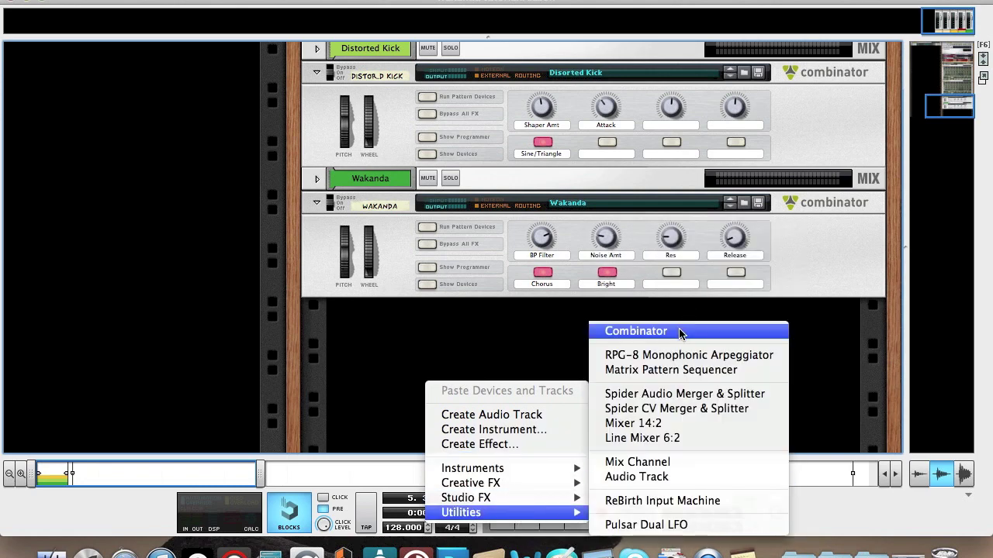
click(684, 332)
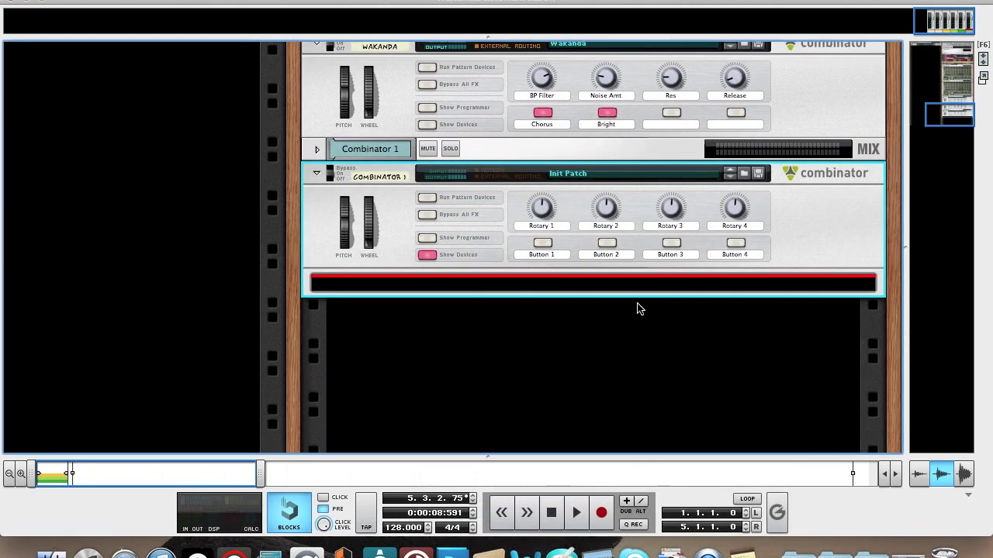
Step: Load a Thor Polysonic Synthesizer into Combinator 1
right_click(628, 281)
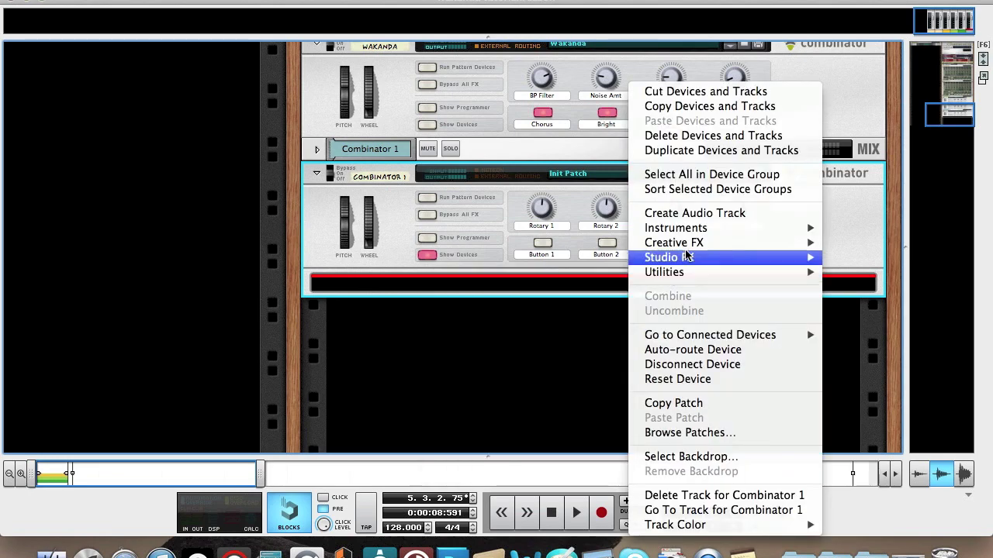
mouse_move(704, 228)
click(534, 293)
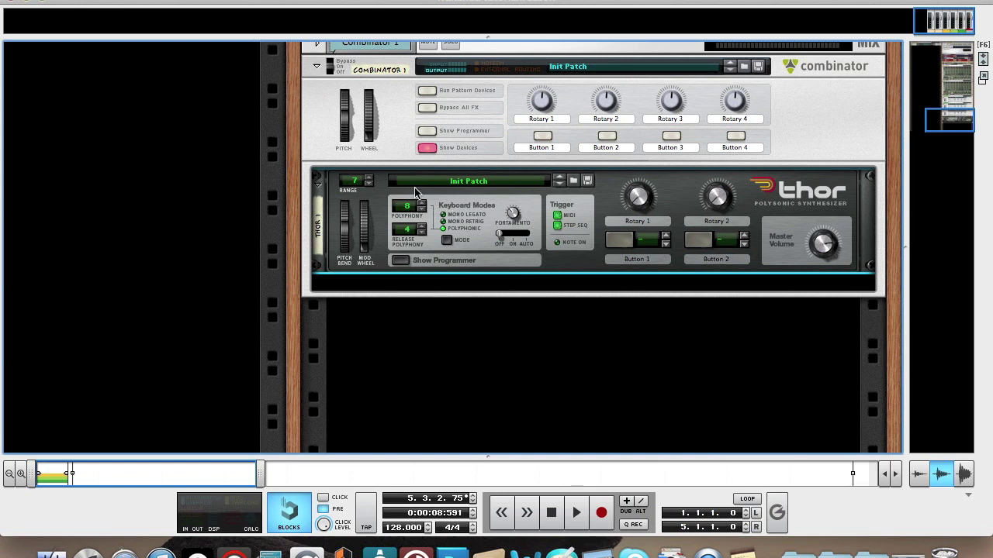
Step: Show Thor's programmer and make Osc 1 a Multi Oscillator at octave 5 with detune 36
click(399, 261)
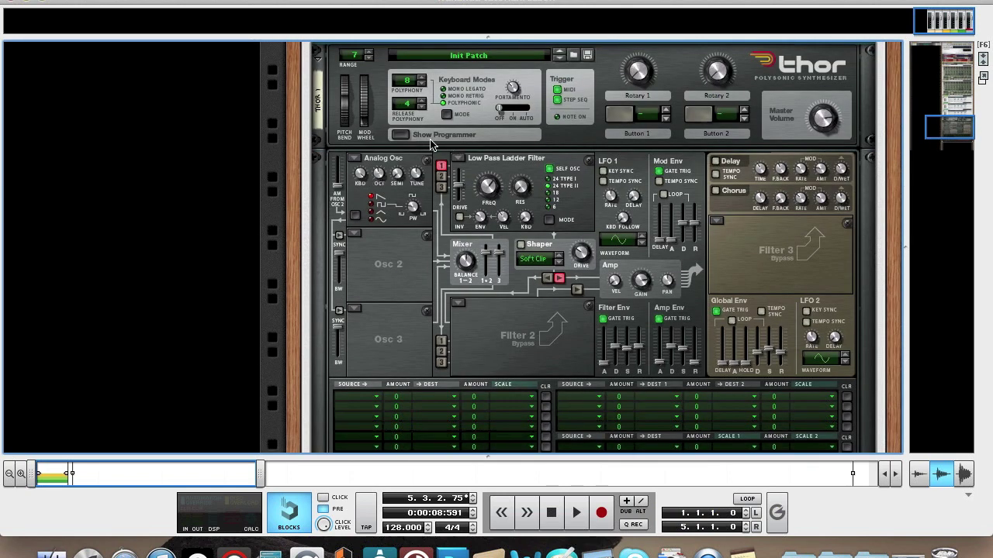
click(353, 159)
click(392, 214)
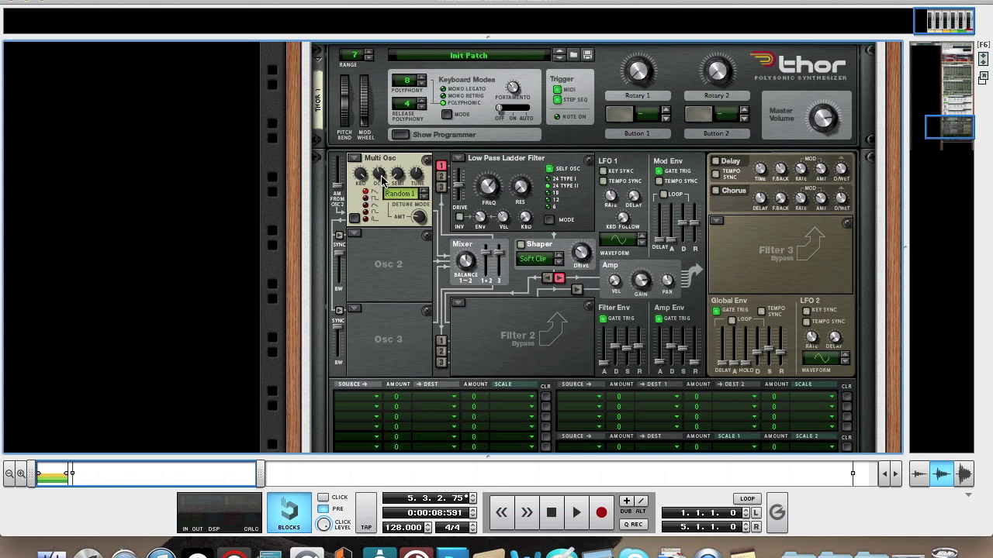
mouse_move(381, 180)
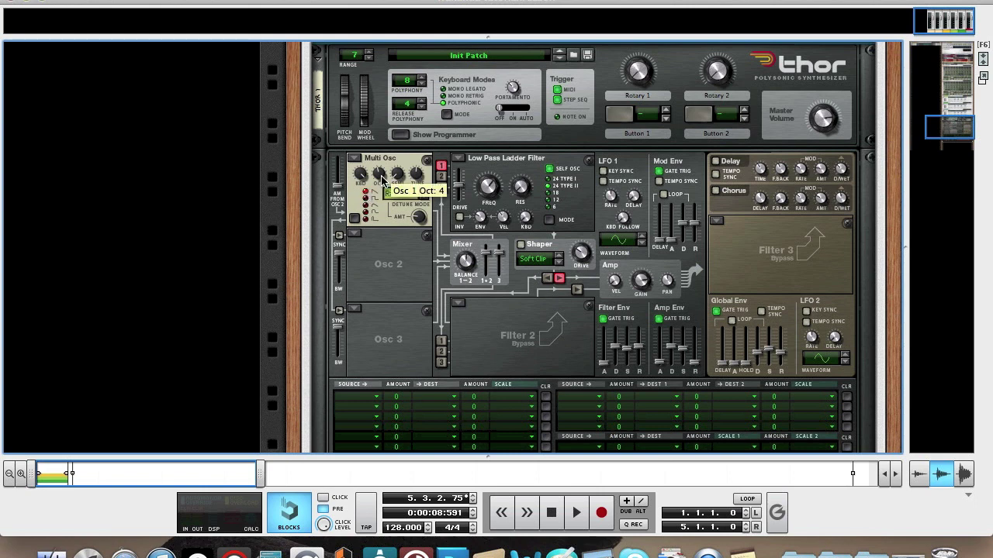
drag(382, 180, 380, 175)
mouse_move(422, 177)
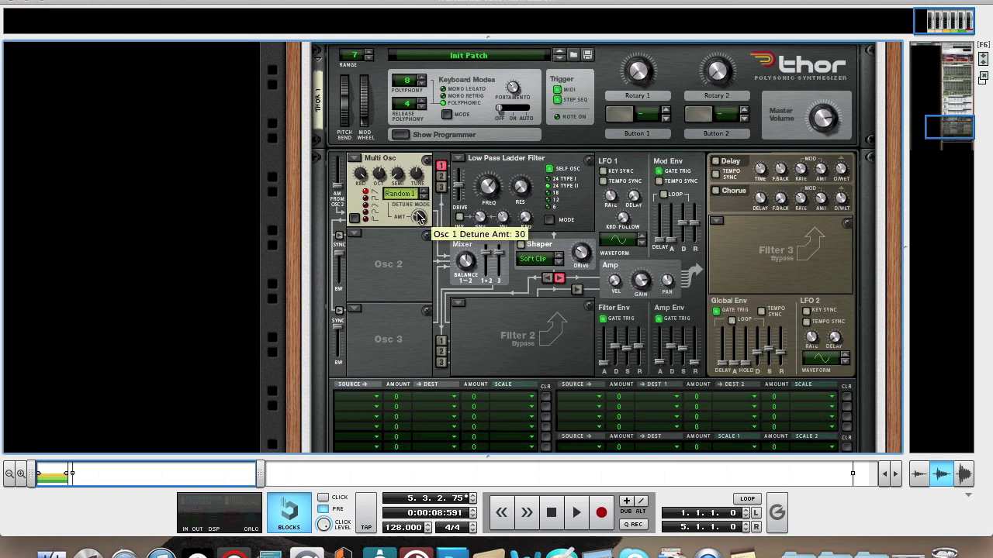
drag(418, 217, 417, 205)
Step: Make Osc 2 a Multi Oscillator in Random 2 mode tuned to -10
click(354, 234)
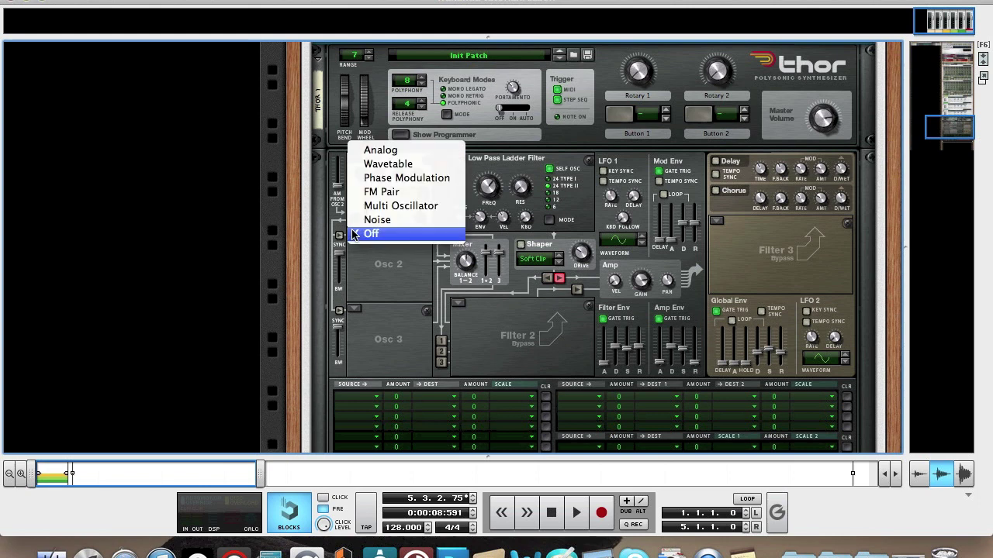
click(377, 208)
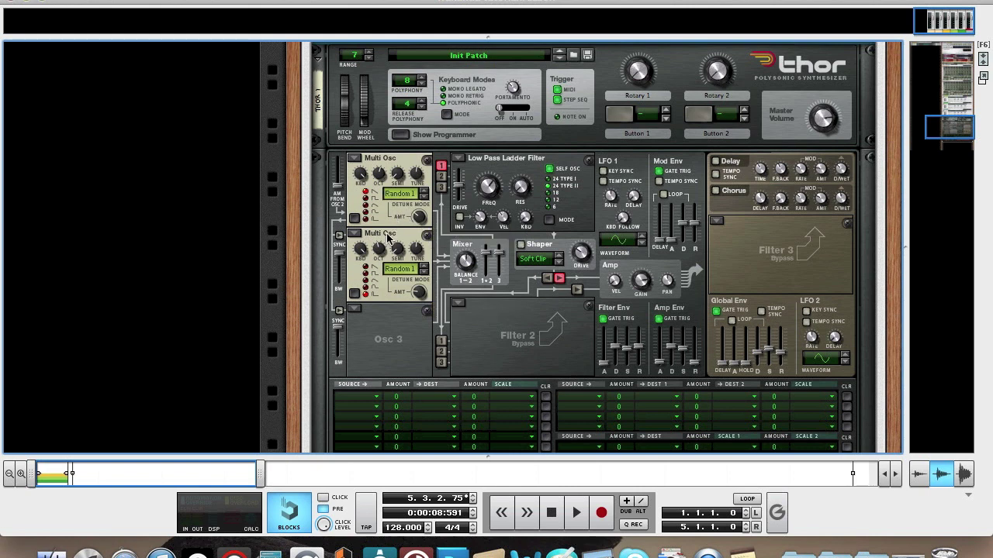
click(424, 272)
drag(419, 258, 420, 280)
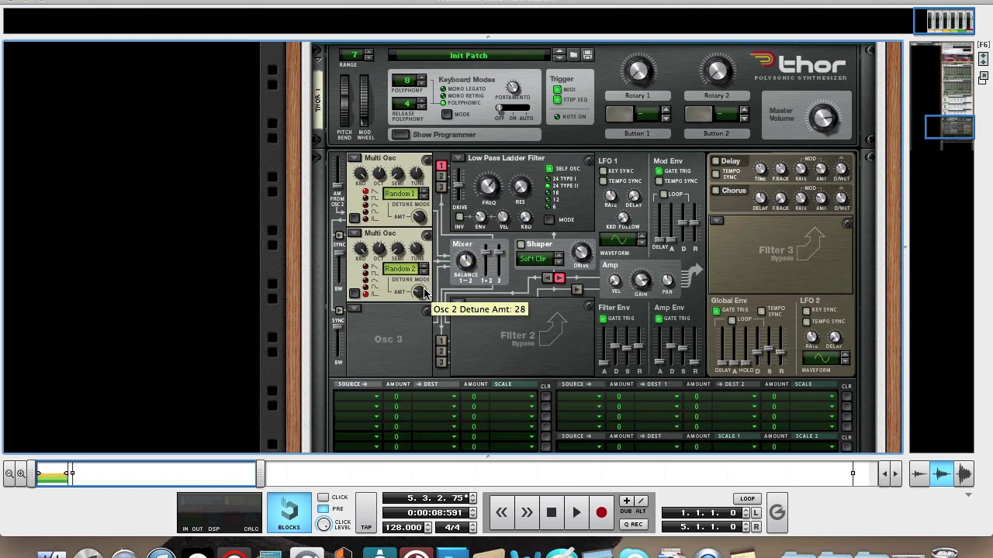
Step: Load a Noise oscillator into slot 3 with its mod amount at 127
scroll(424, 292, up, 5)
scroll(424, 291, up, 2)
click(355, 310)
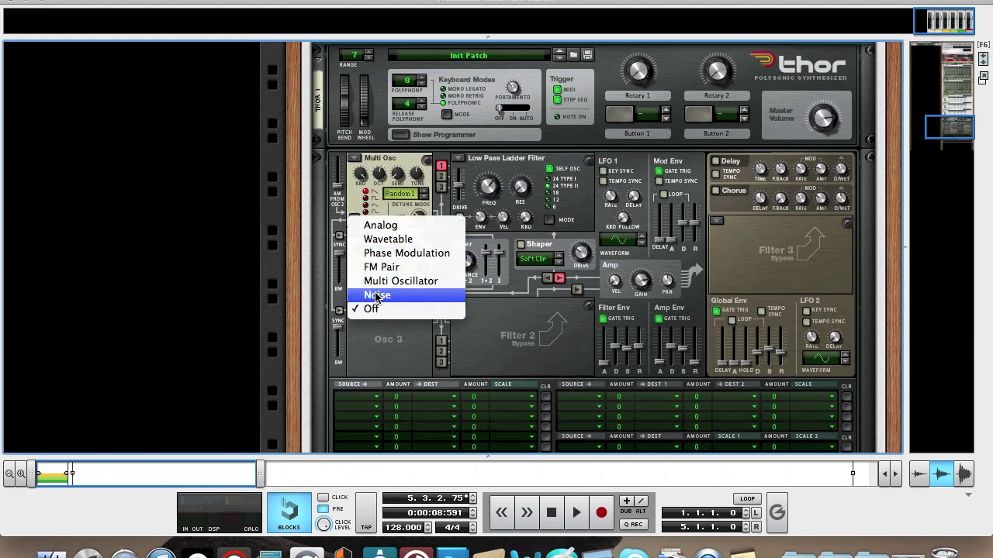
click(377, 296)
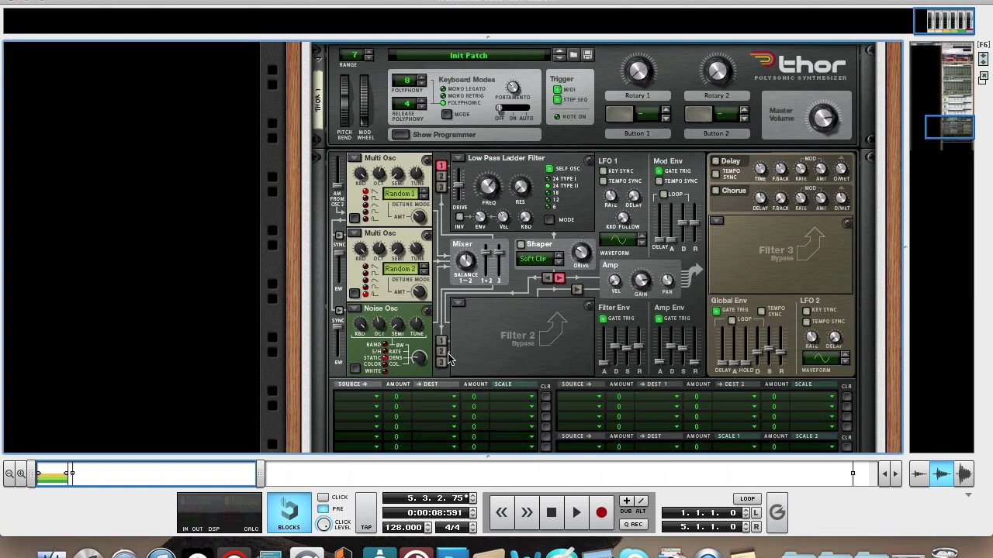
mouse_move(422, 363)
drag(423, 361, 425, 281)
Step: Route Osc 2 and 3 into Filter 1, with cutoff about 3.80 kHz and resonance 22
click(441, 177)
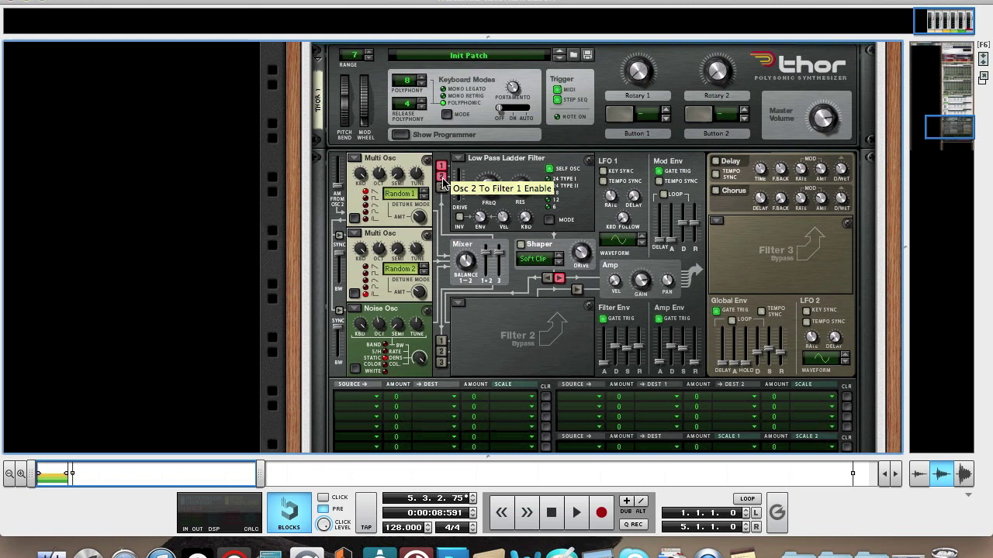
click(441, 187)
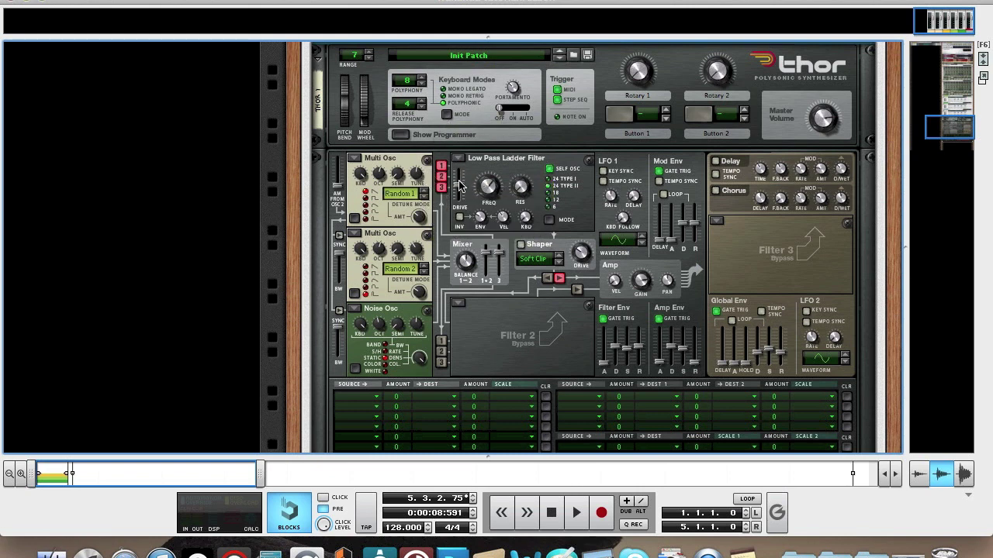
mouse_move(459, 185)
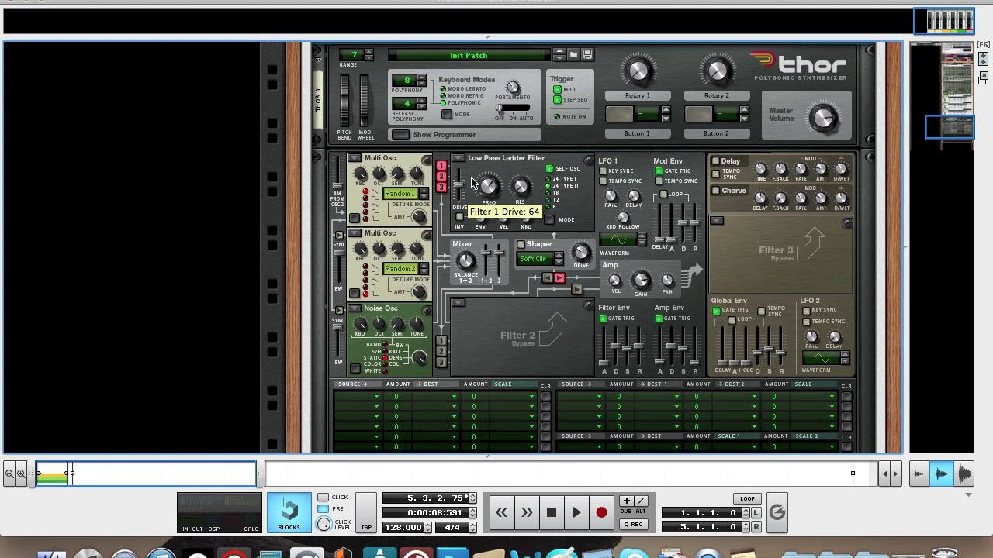
drag(484, 193, 482, 146)
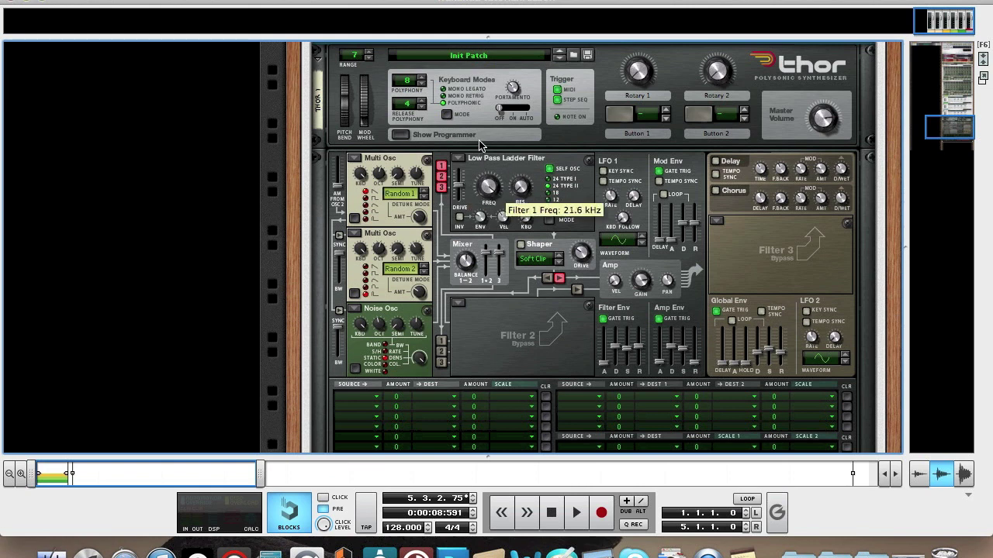
mouse_move(522, 188)
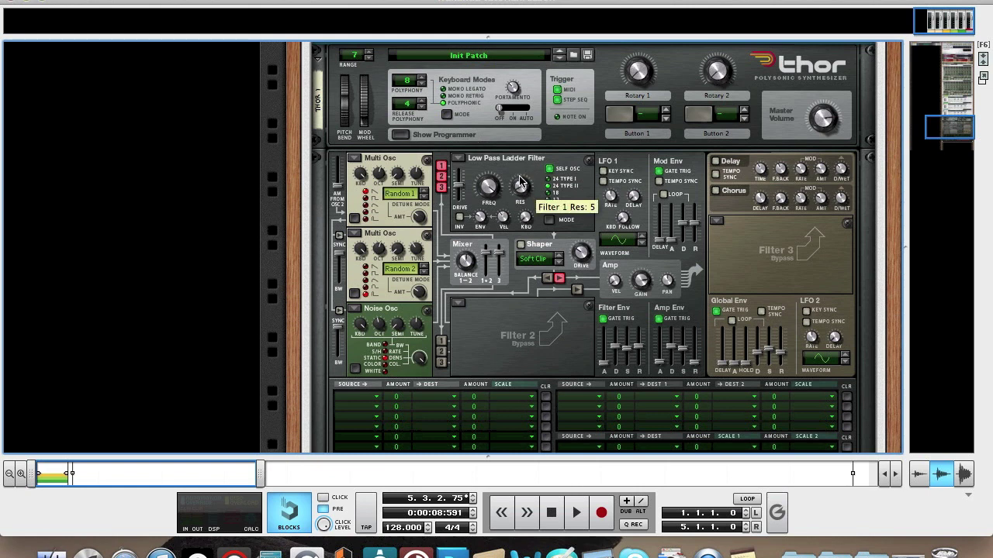
drag(519, 176, 518, 158)
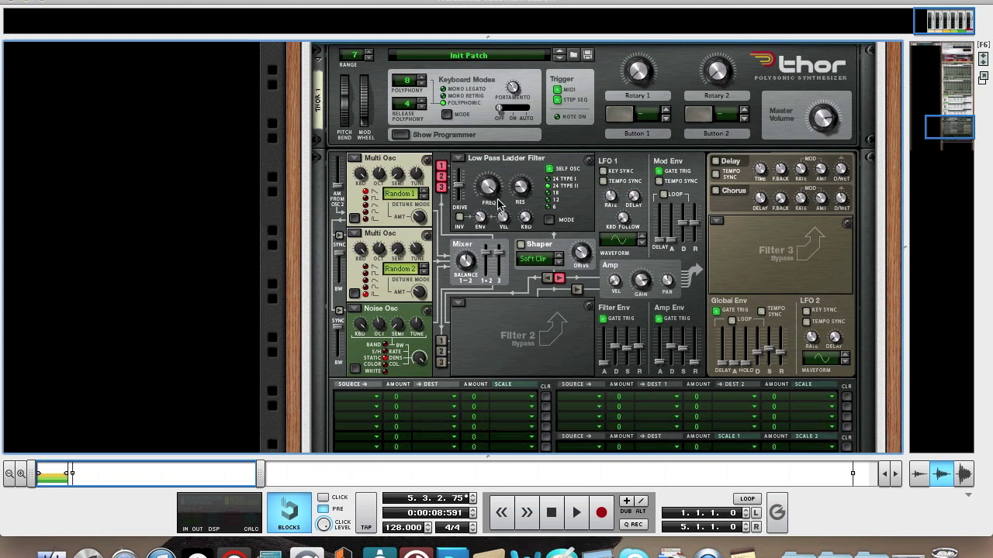
Step: Max out Filter 1's envelope, velocity and keyboard tracking amounts at 127
mouse_move(481, 222)
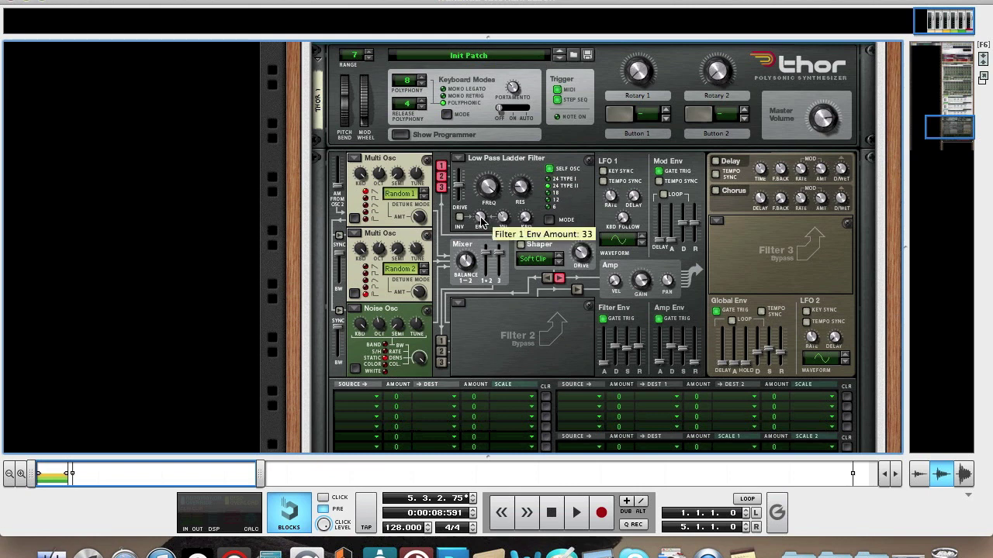
drag(481, 223, 489, 172)
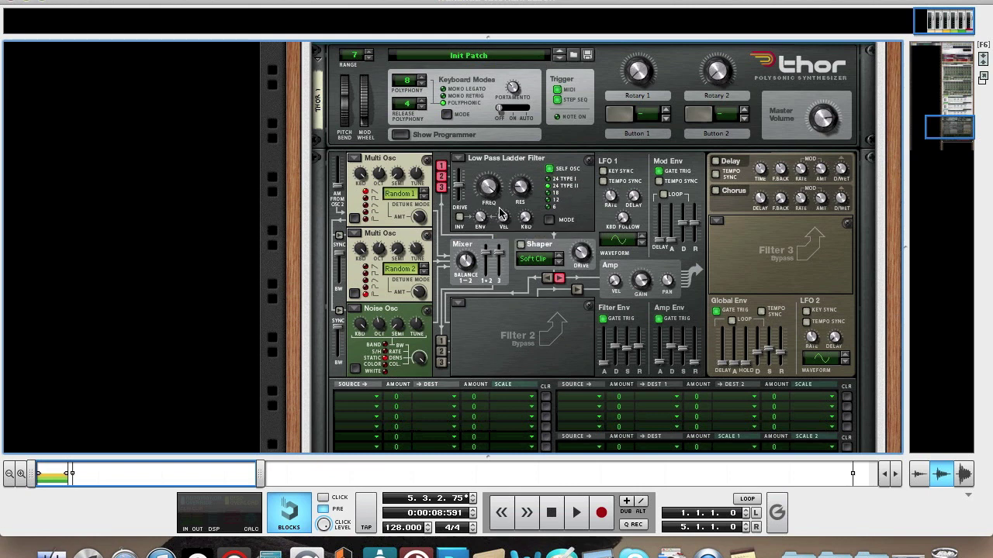
mouse_move(503, 223)
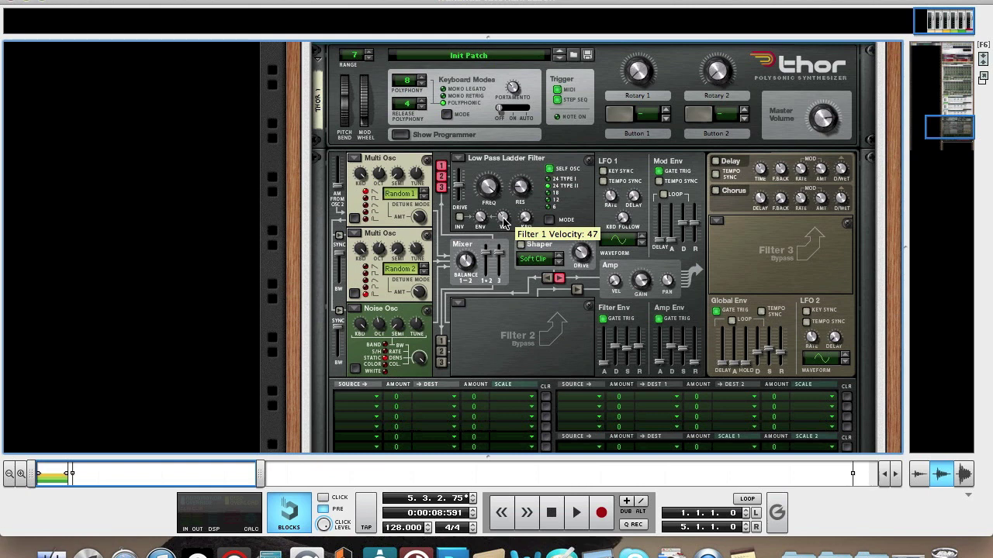
drag(502, 223, 501, 172)
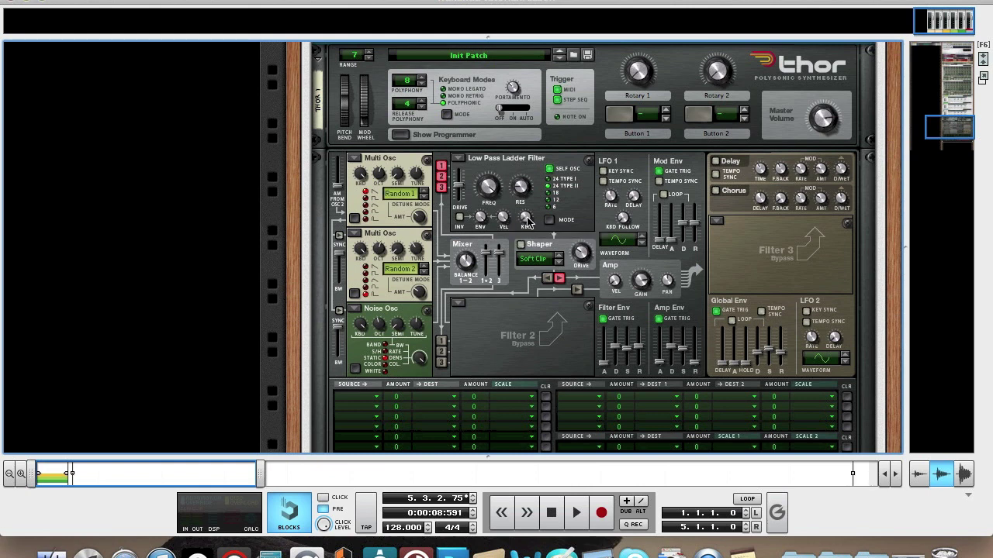
drag(526, 223, 519, 155)
Step: Make Filter 2 a State Variable Filter routed to the amp, cutoff 3.28 kHz, with some resonance
click(457, 305)
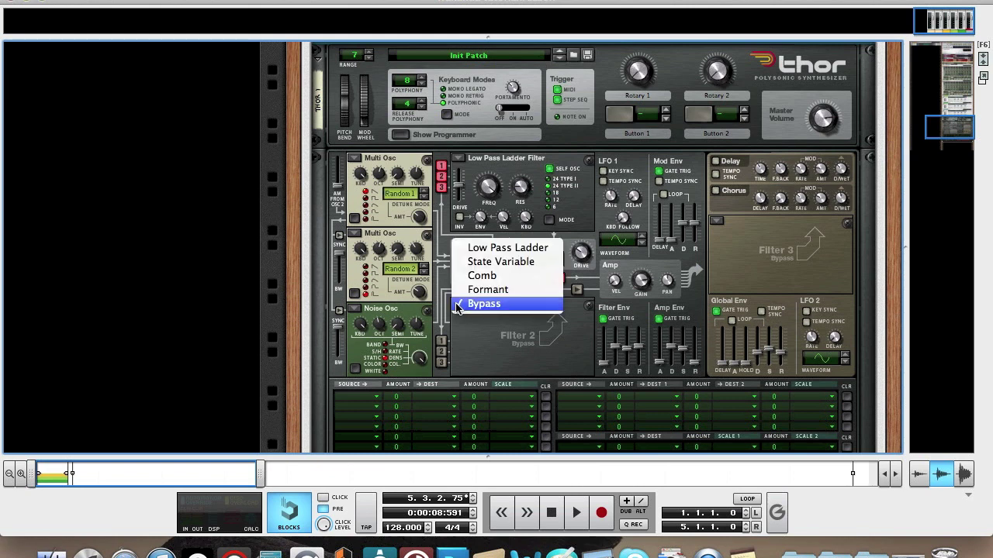
click(475, 262)
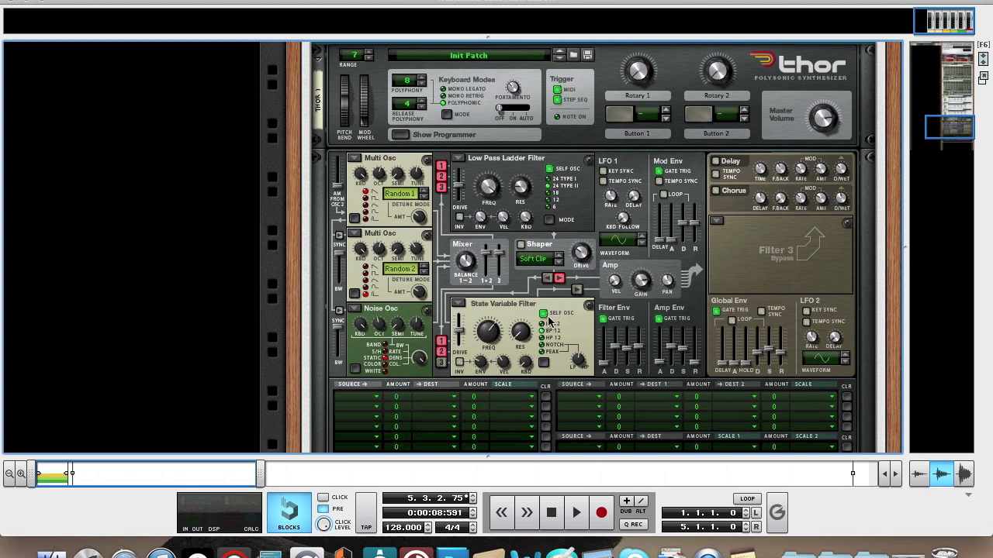
click(577, 290)
mouse_move(490, 339)
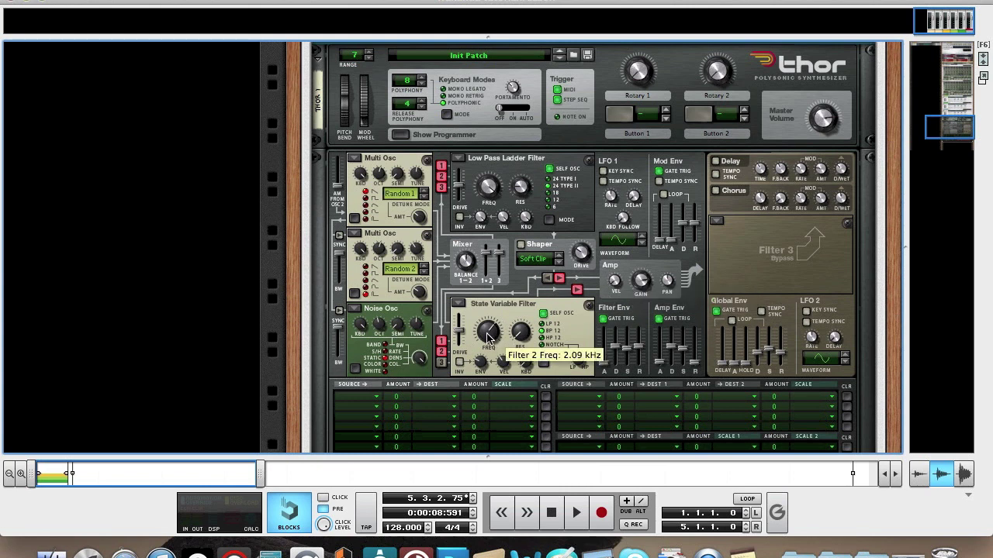
drag(487, 335, 487, 328)
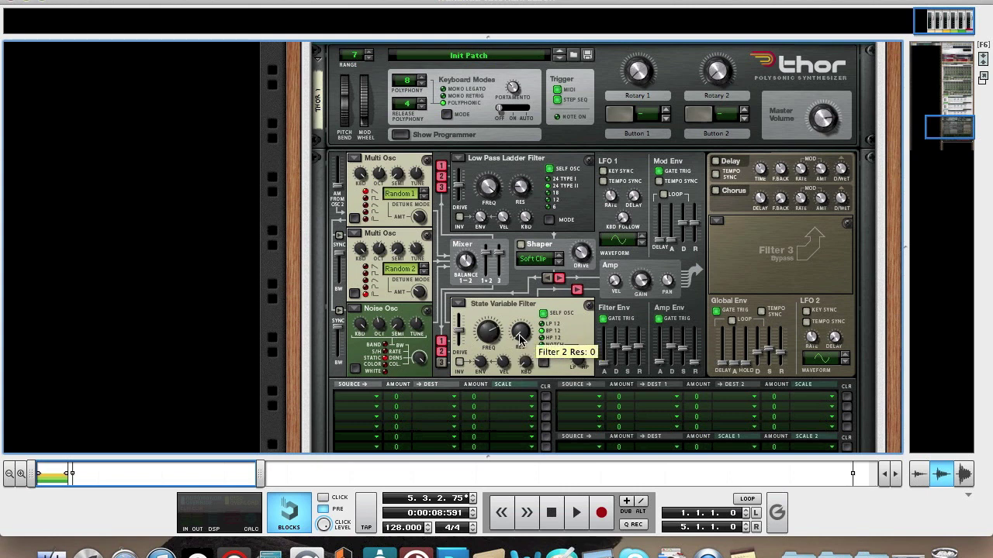
drag(520, 339, 519, 334)
Step: Audition the patch on the on-screen keyboard, comparing Filter 2-to-amp routing, leaving it enabled
key(F4)
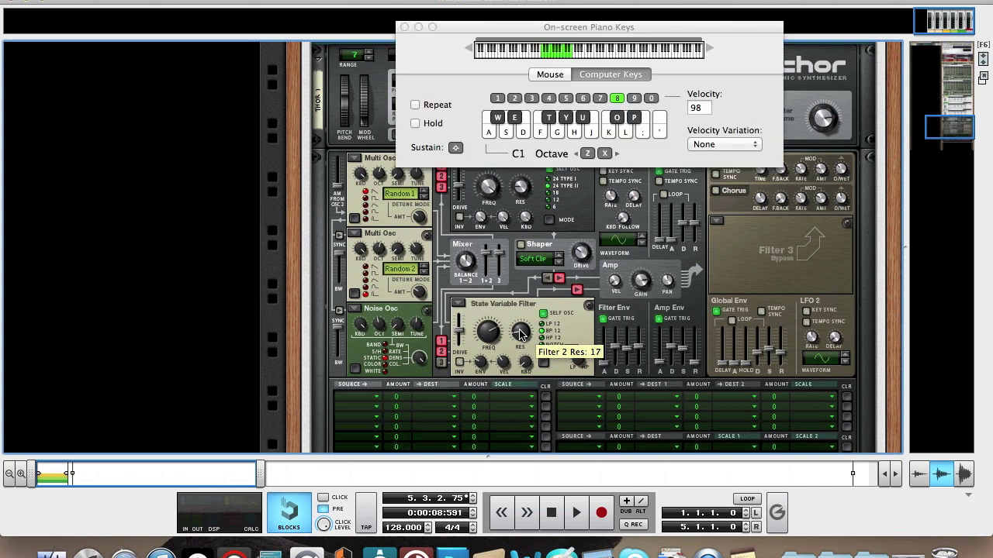
key(d)
key(d)
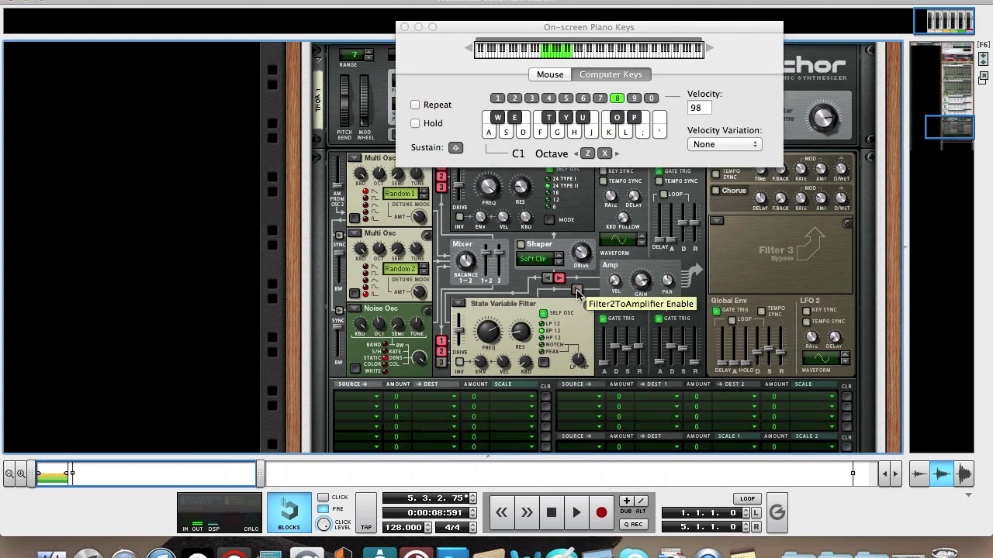
key(d)
key(d)
key(d)
click(577, 291)
key(d)
click(577, 290)
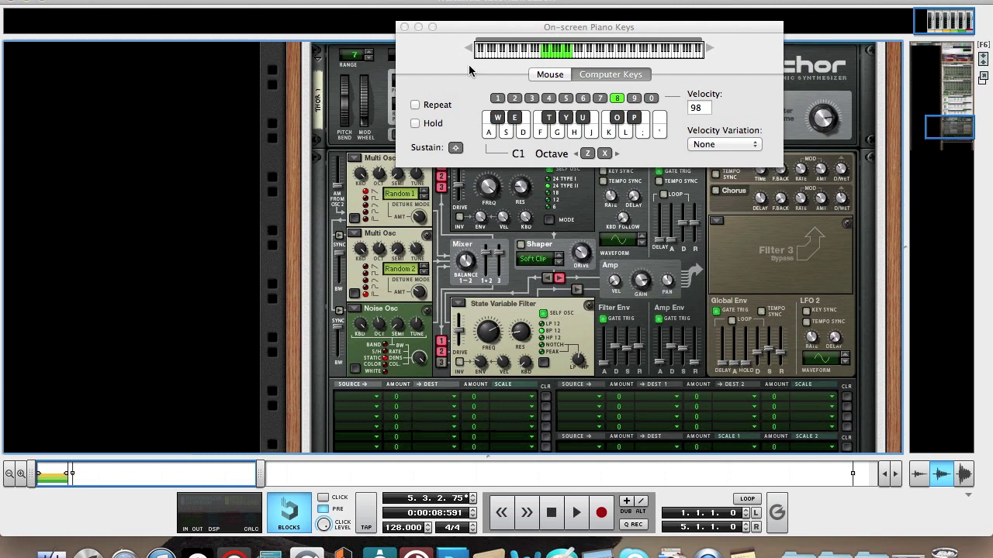
click(404, 26)
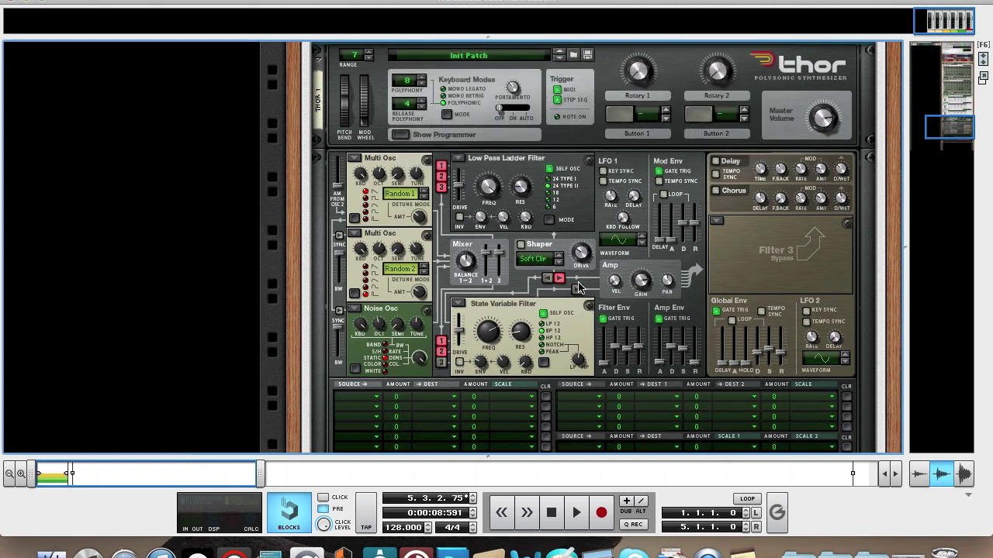
click(577, 290)
Step: Set the Osc 1/2 balance to 56, lower Osc 3 to about -13 dB, and turn chorus on
mouse_move(468, 266)
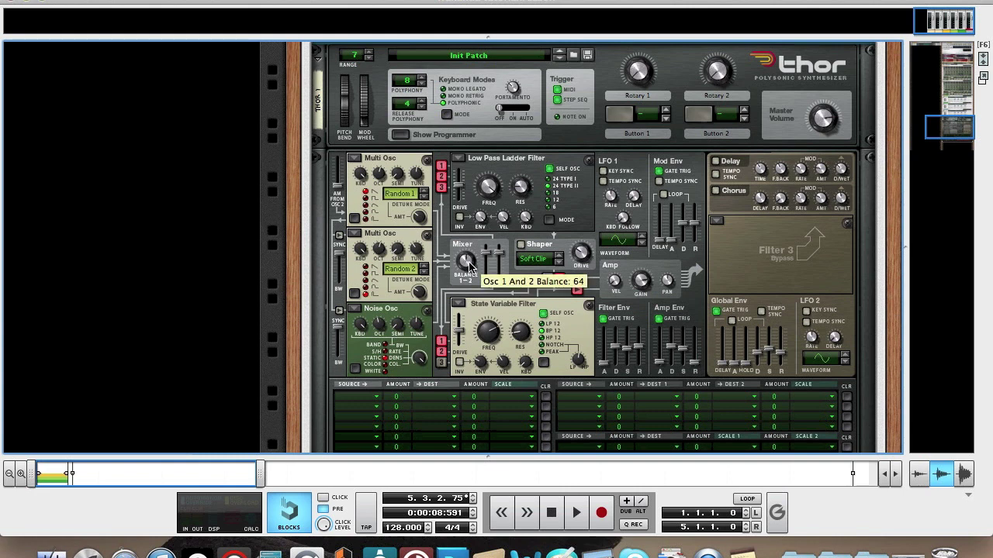
drag(468, 266, 480, 312)
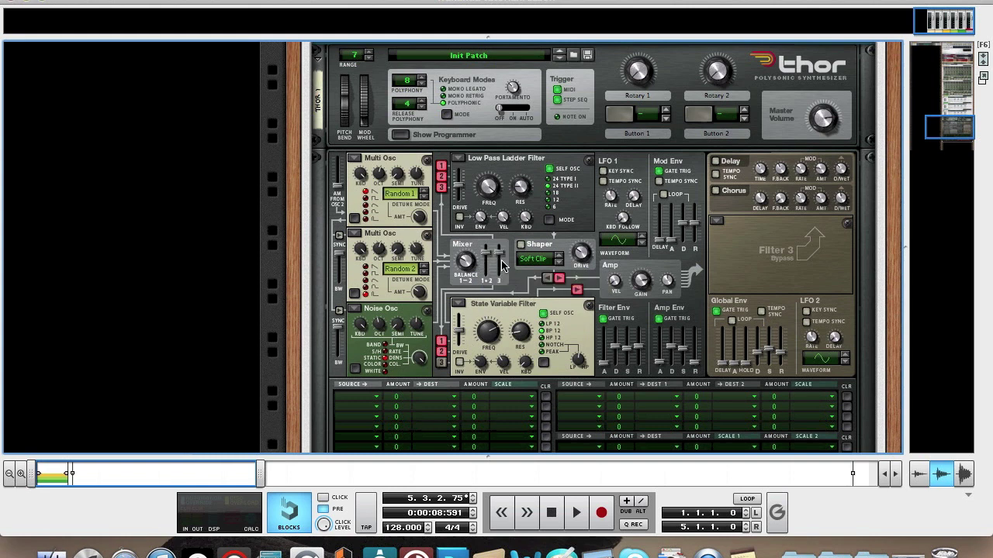
drag(500, 256, 501, 272)
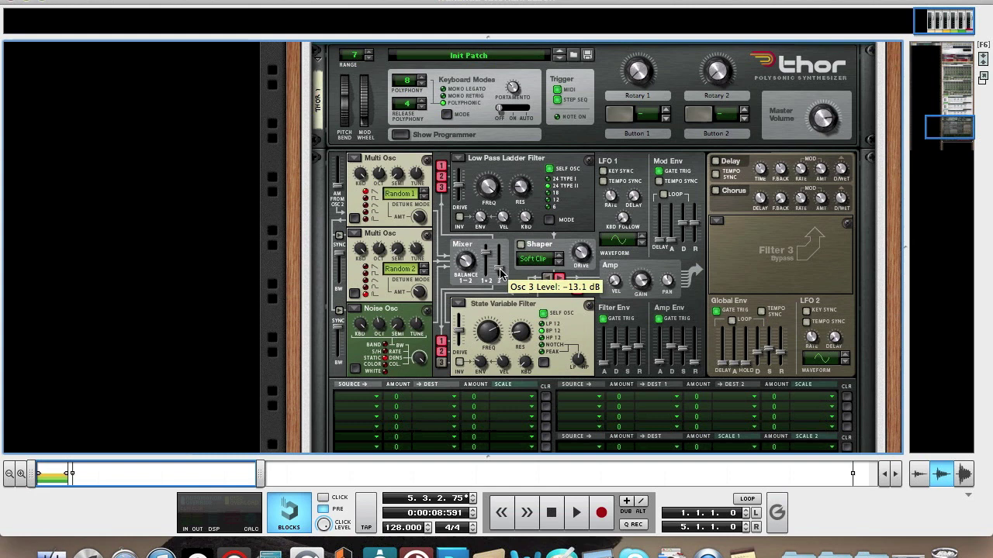
click(715, 191)
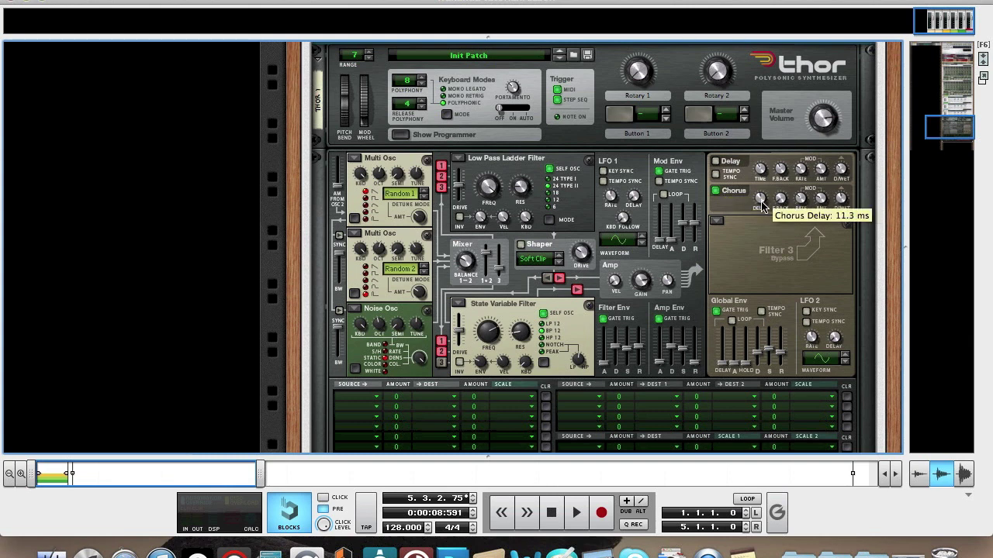
Step: Shorten the chorus delay slightly, set its rate to 0.21 Hz and dry/wet to 44
drag(762, 203, 762, 233)
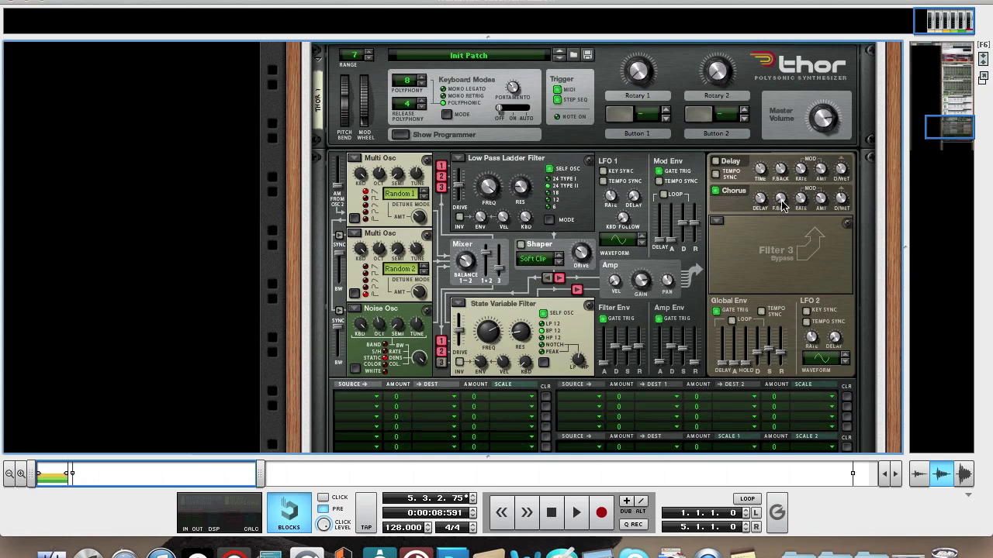
mouse_move(782, 204)
drag(801, 200, 800, 211)
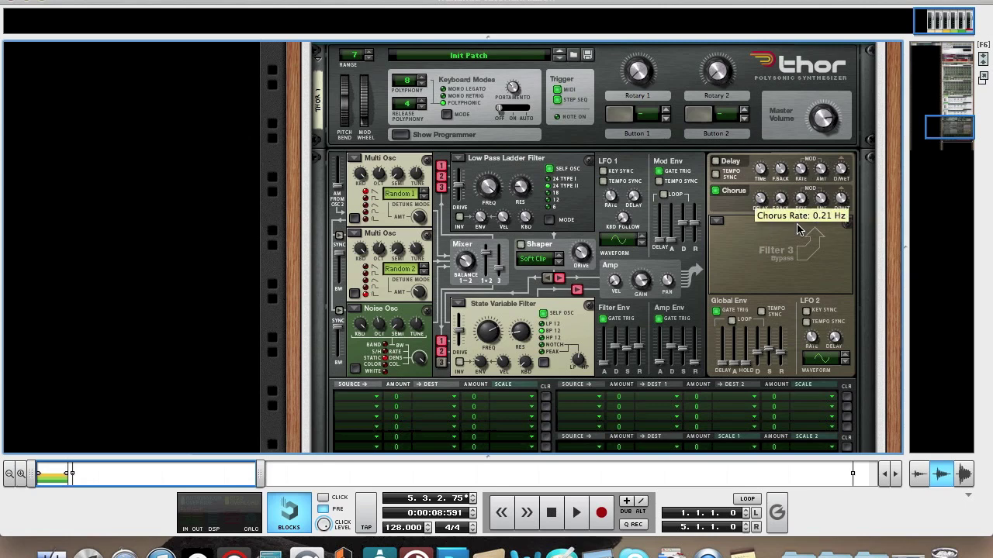
mouse_move(822, 203)
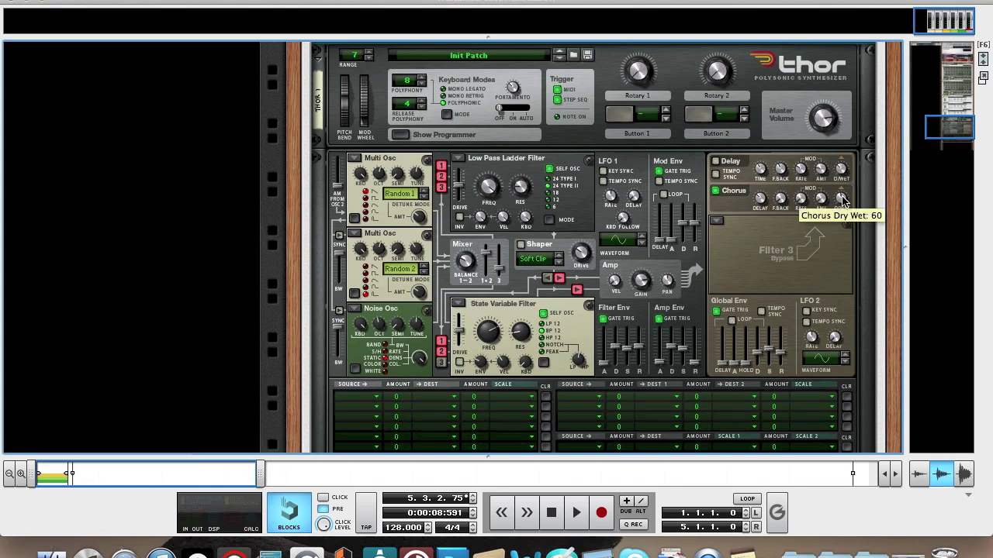
drag(843, 201, 850, 245)
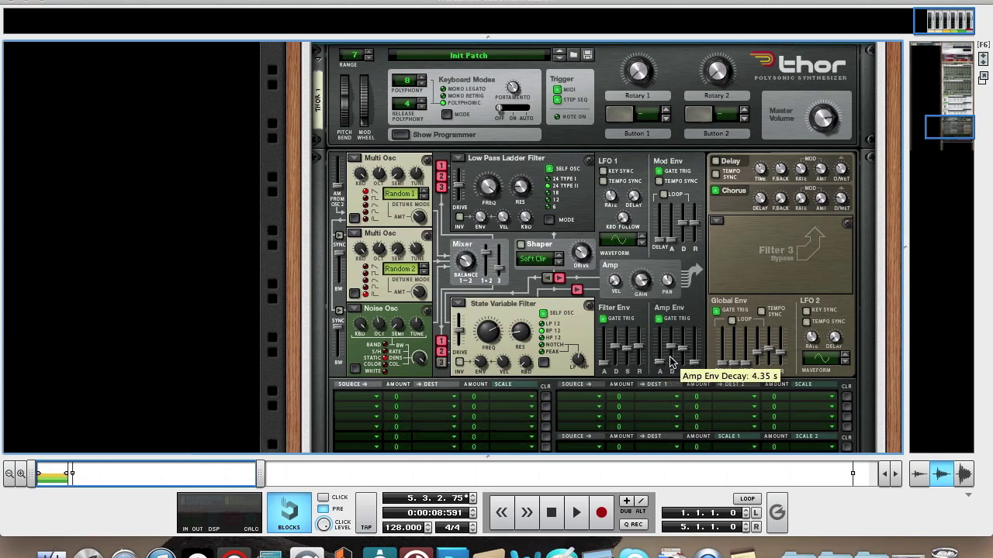
Step: Shorten the amp envelope decay, raise sustain to -21.8 dB and set release to 77.2 ms
drag(671, 348, 673, 362)
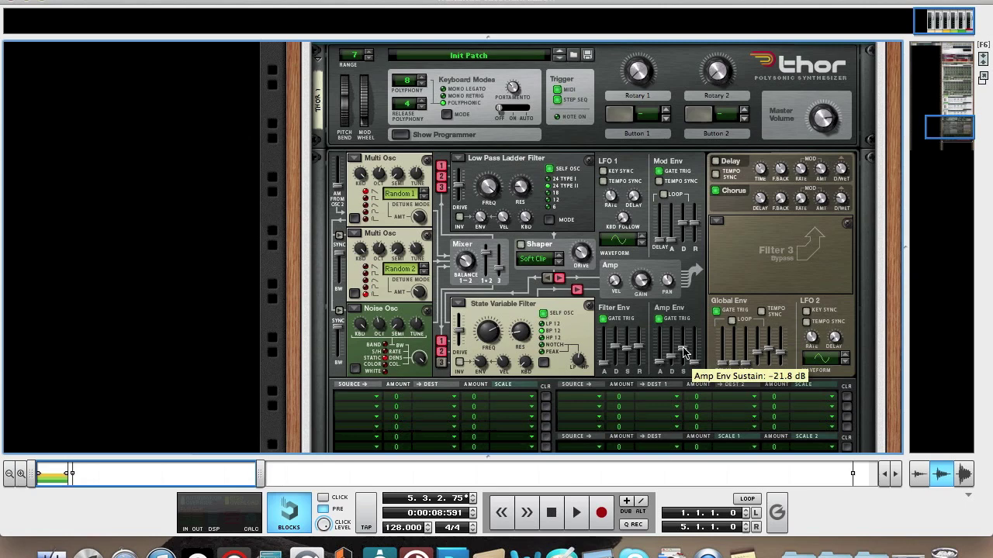
drag(683, 353, 685, 307)
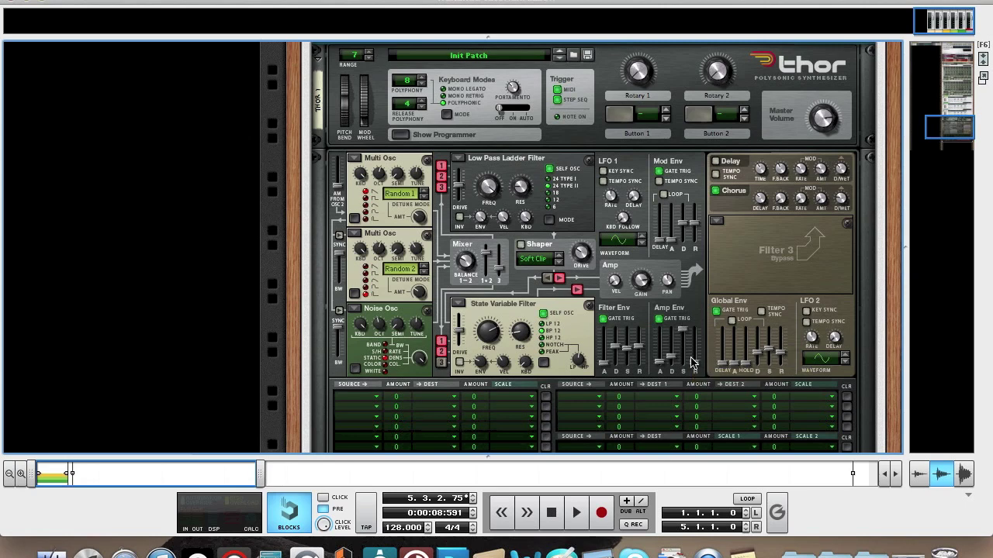
drag(694, 362, 695, 367)
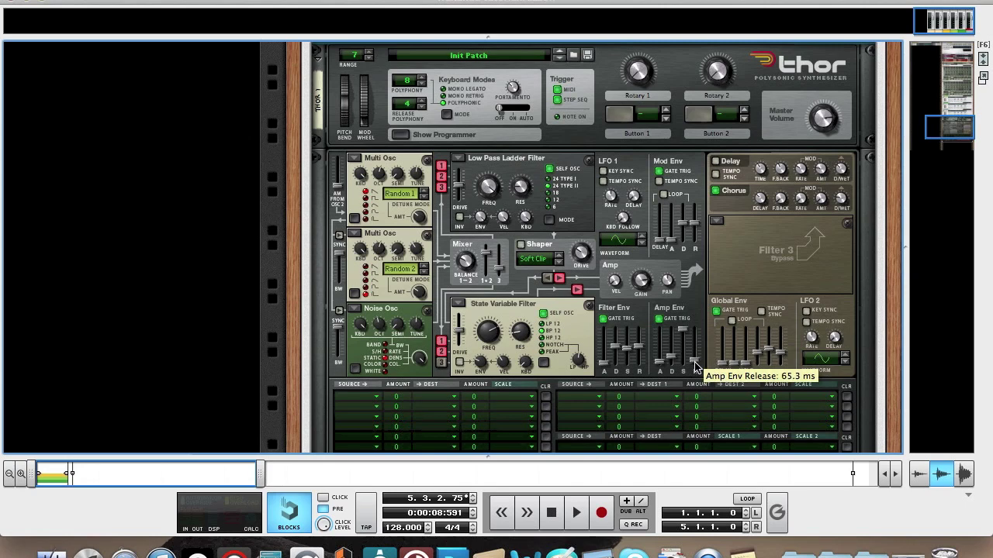
drag(695, 367, 694, 367)
Step: Set Thor's filter envelope decay to 5.73 s
scroll(638, 363, down, 3)
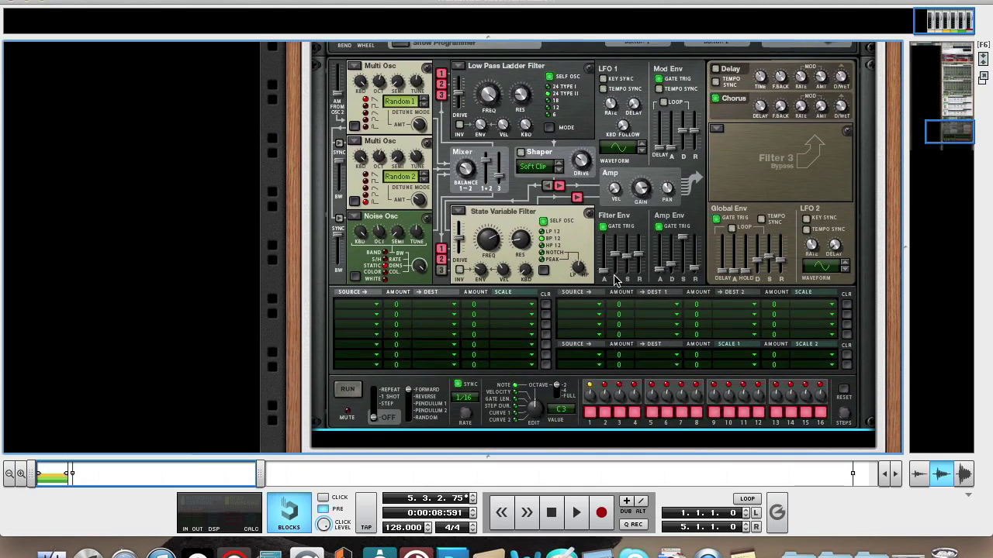
mouse_move(620, 258)
drag(616, 260, 640, 239)
mouse_move(640, 183)
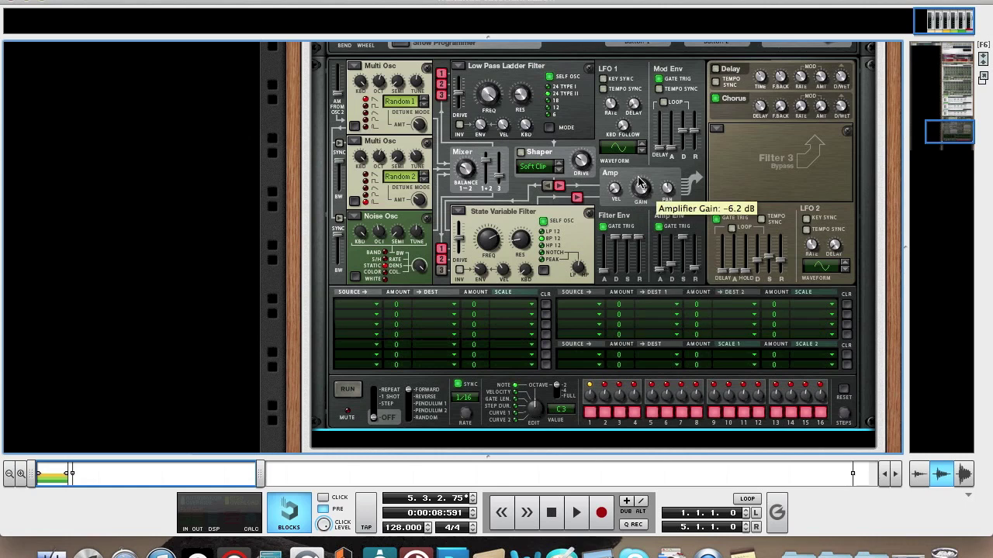
Step: Route LFO 1 to Osc 1 Pitch in the first mod matrix row with amount 15
click(376, 308)
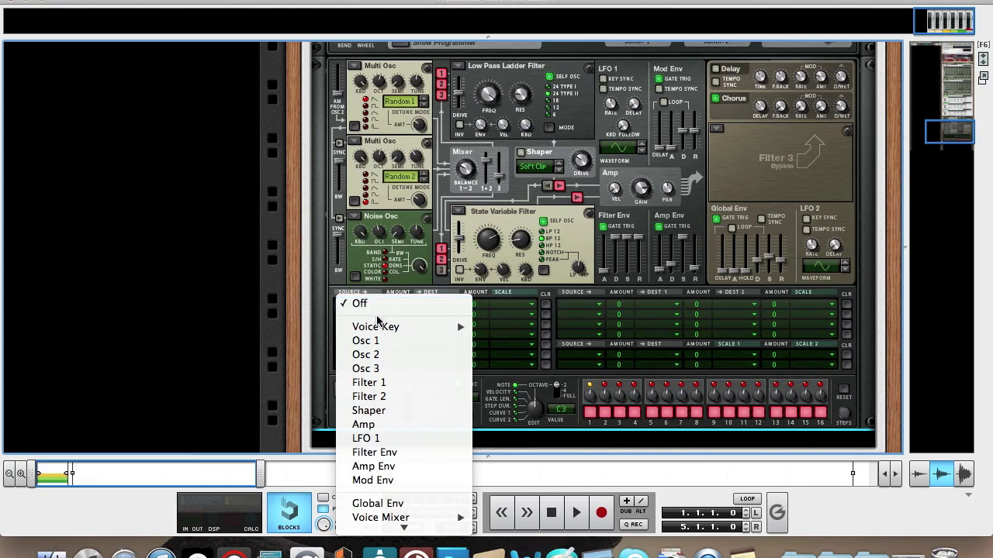
mouse_move(381, 330)
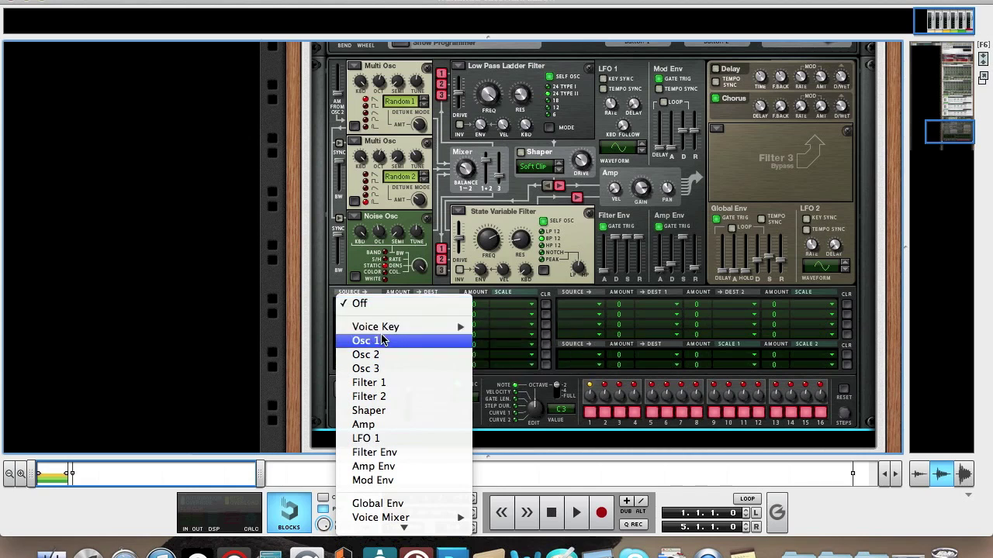
click(392, 440)
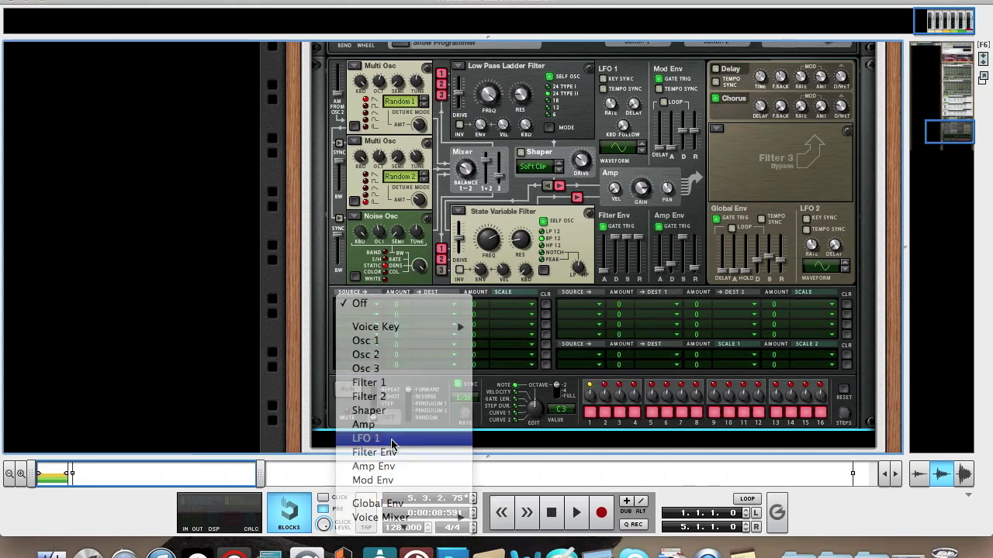
click(426, 307)
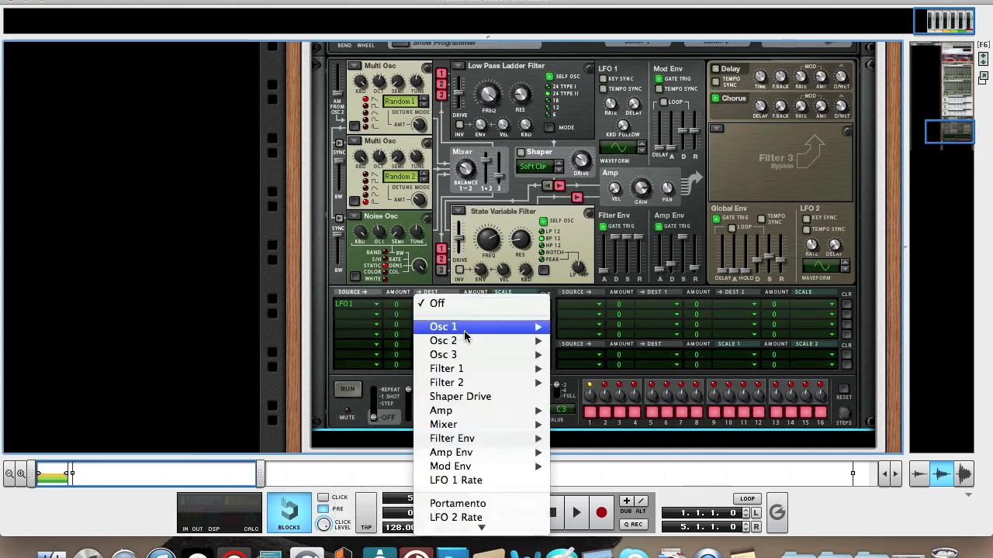
mouse_move(465, 335)
click(574, 326)
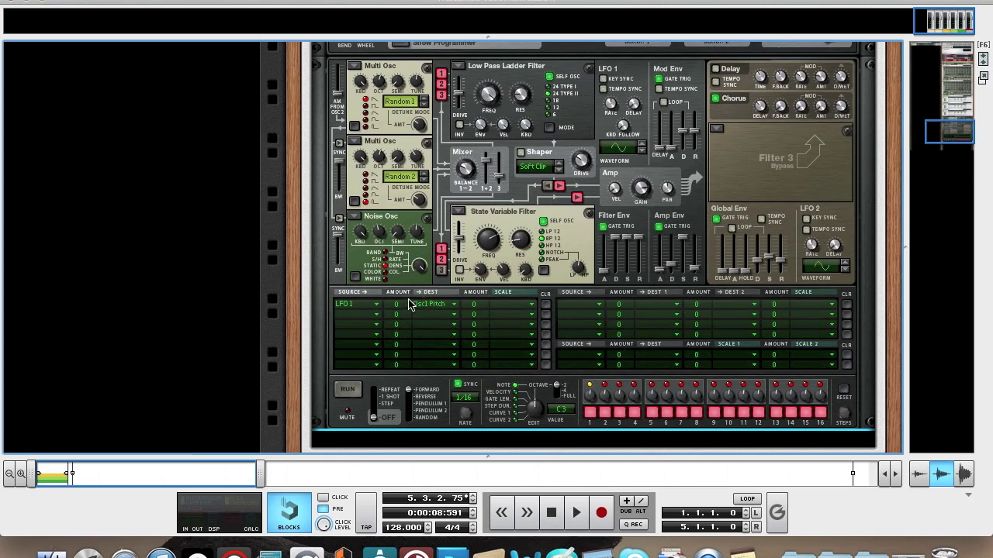
drag(400, 308, 409, 287)
Step: Turn on LFO 1 key sync and raise its rate to about 3.02 Hz
click(604, 81)
mouse_move(611, 111)
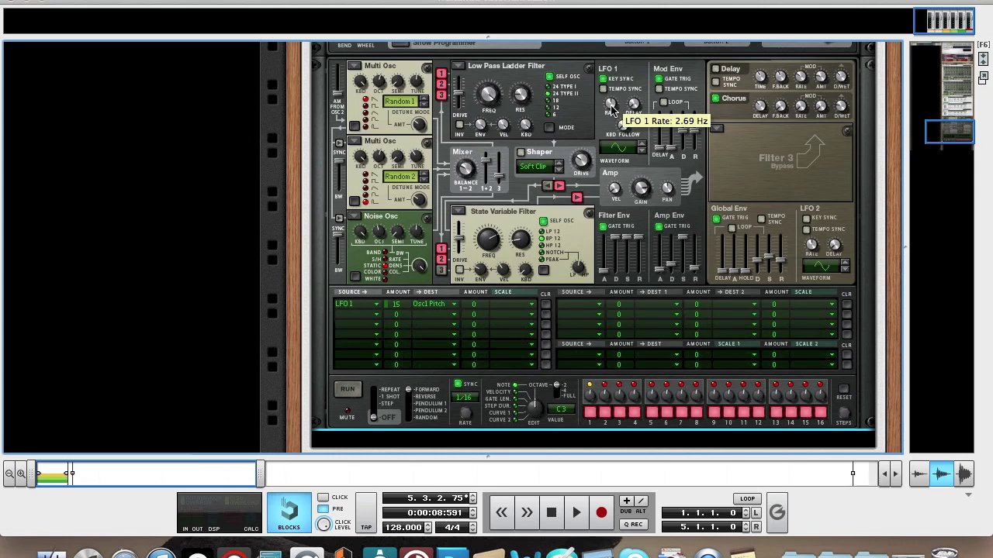
drag(612, 110, 612, 110)
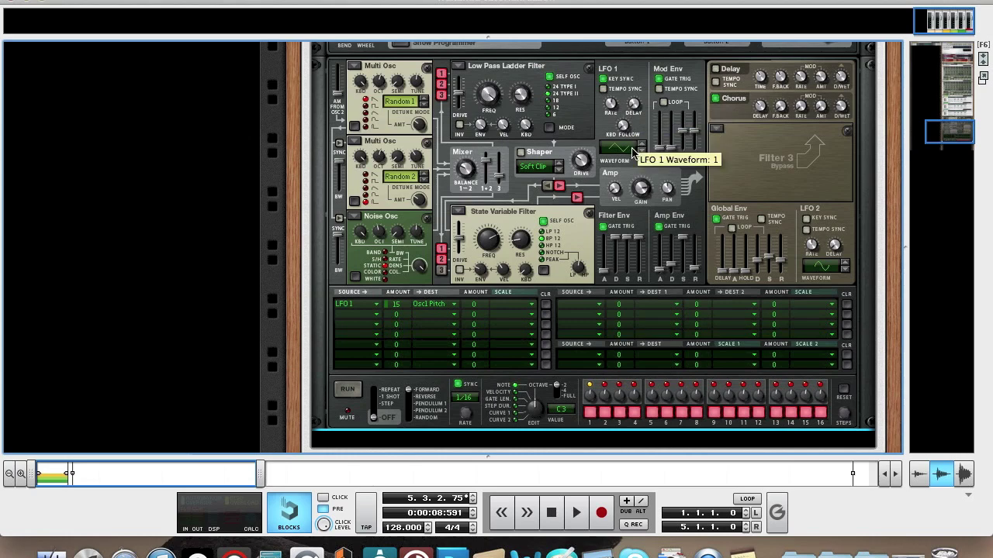
Step: Audition the patch with three notes on the on-screen piano keys, then close them
key(F4)
key(d)
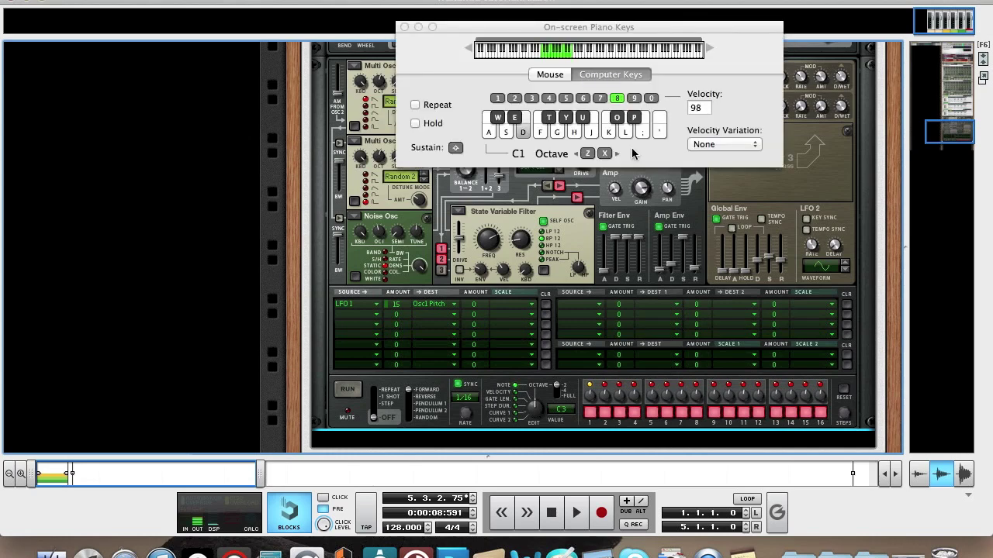
key(j)
key(h)
key(h)
key(F4)
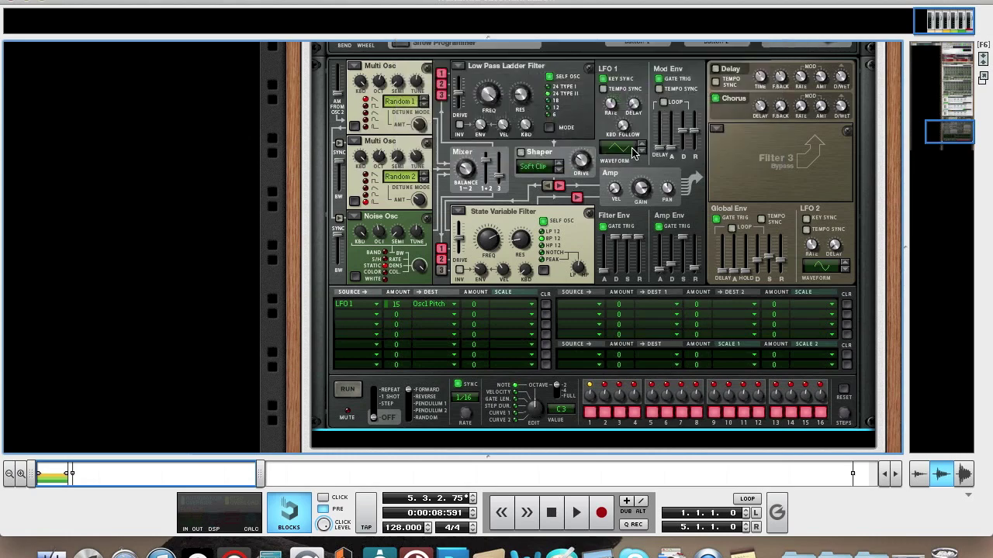
scroll(728, 139, down, 3)
scroll(728, 144, down, 2)
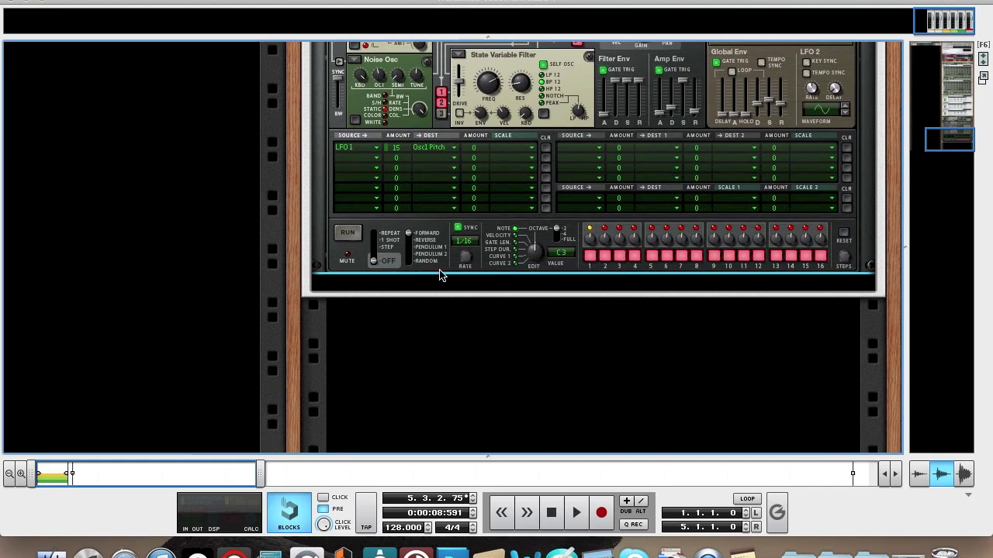
Step: Add an MClass Equalizer below Thor and enable Lo Cut plus parametric bands 1 and 2
right_click(432, 266)
mouse_move(481, 230)
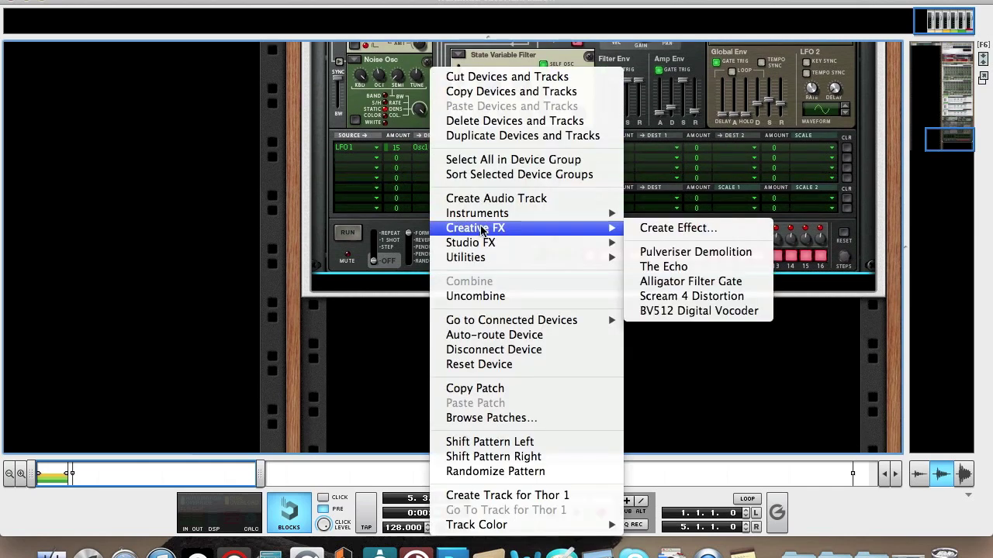
mouse_move(505, 240)
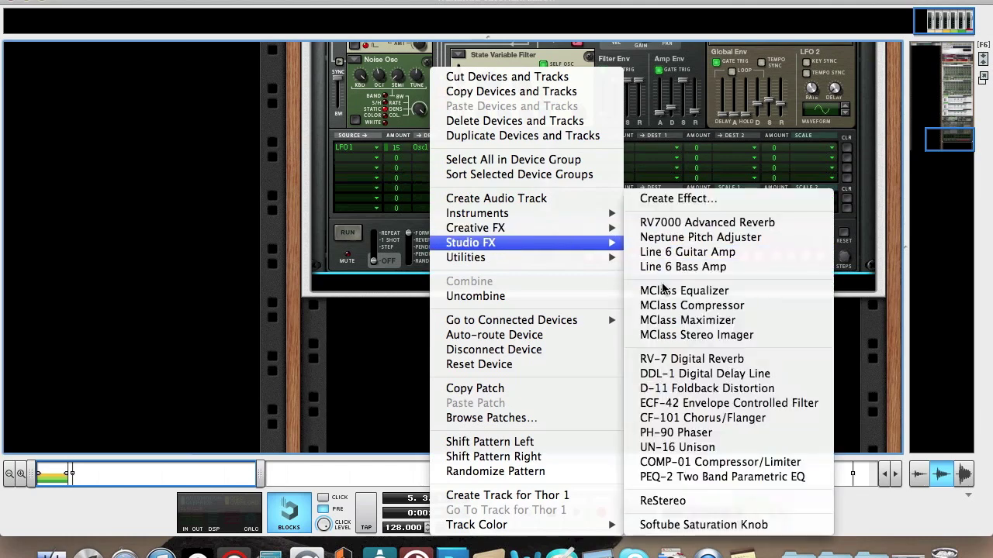
click(665, 291)
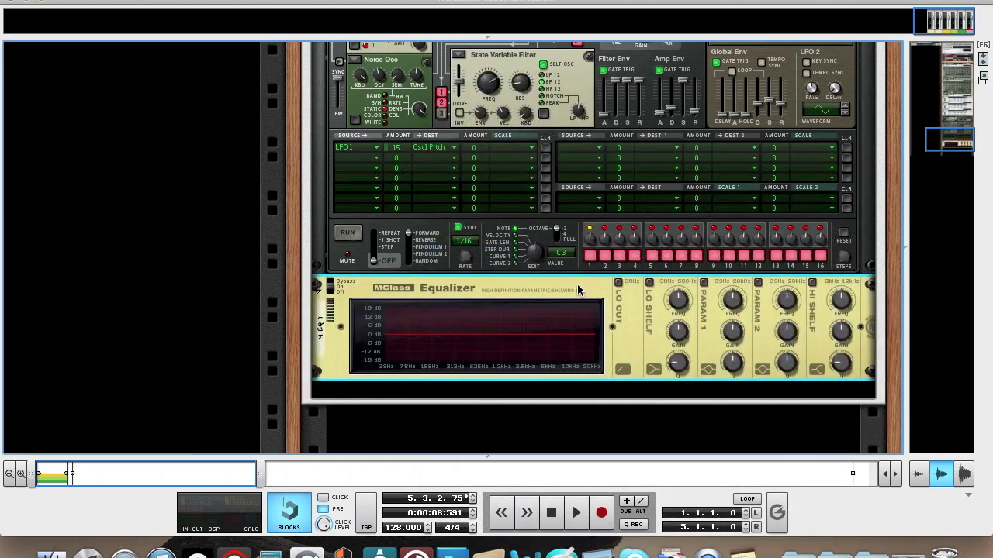
click(618, 282)
click(703, 282)
click(758, 281)
Step: Set band 1 to 355.5 Hz at -6.9 dB and band 2 near 495 Hz at -1.4 dB
drag(740, 309, 733, 242)
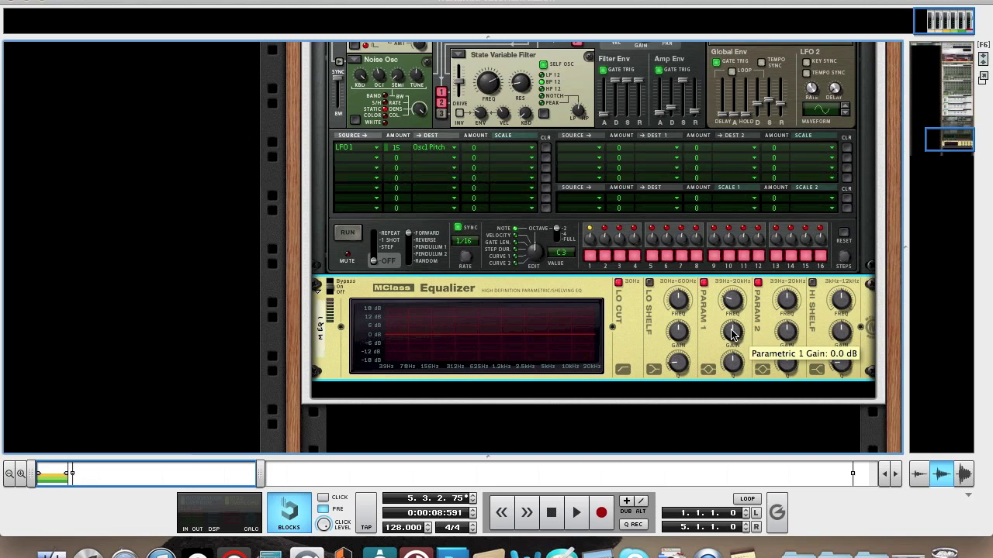
drag(732, 333, 733, 347)
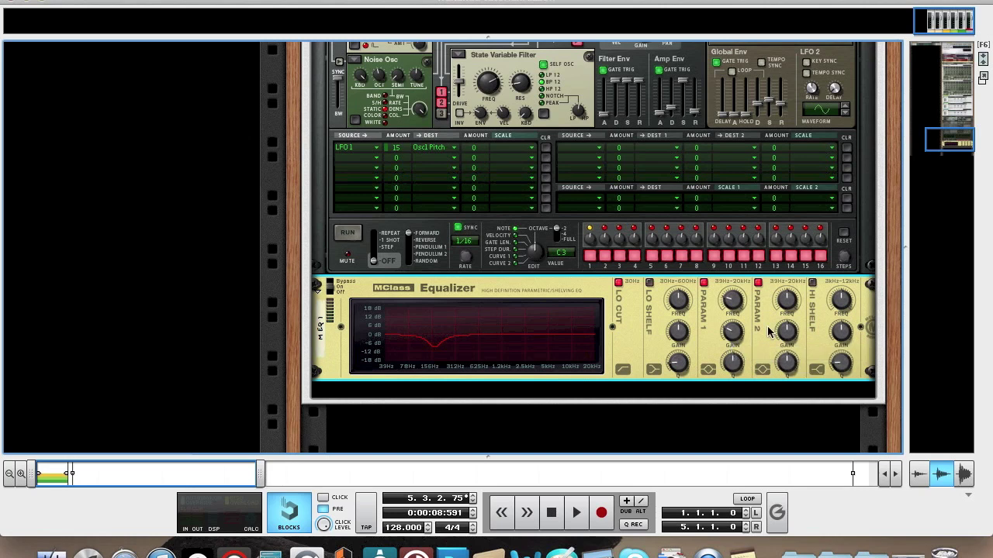
mouse_move(789, 304)
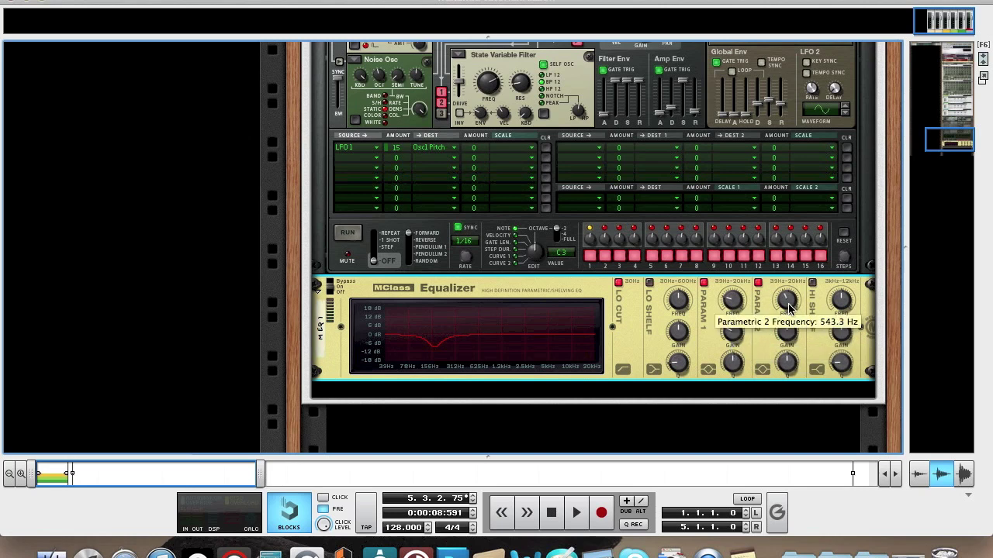
drag(790, 309, 789, 298)
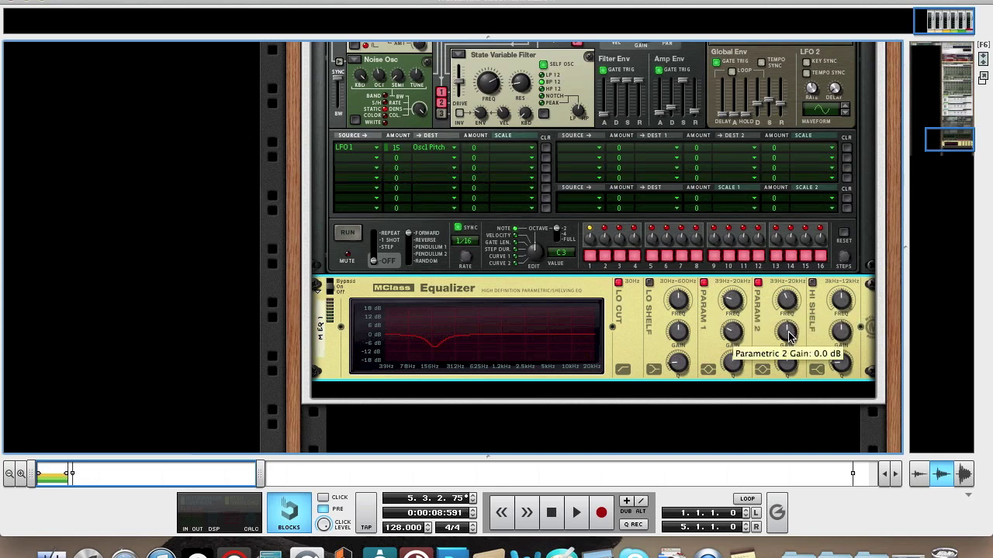
drag(789, 335, 790, 373)
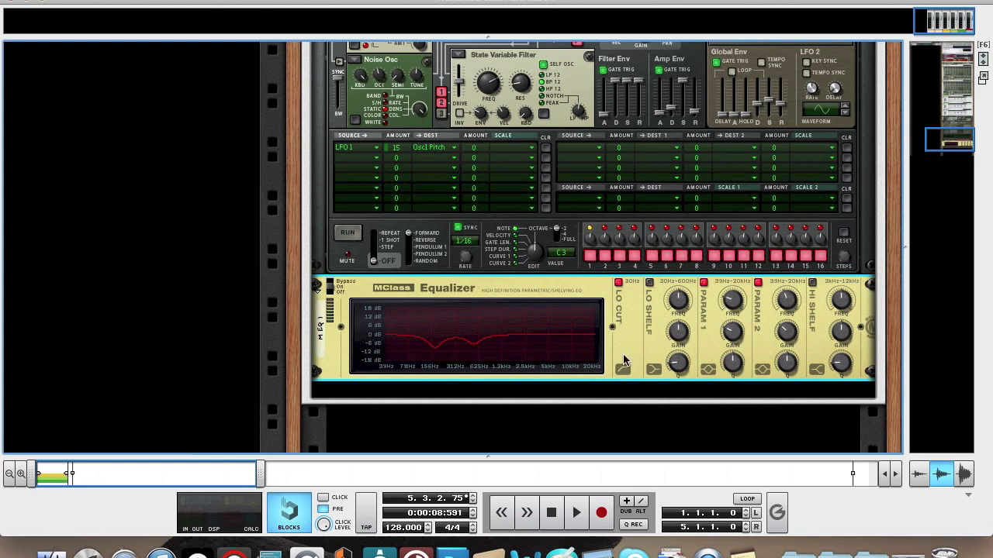
scroll(623, 360, down, 3)
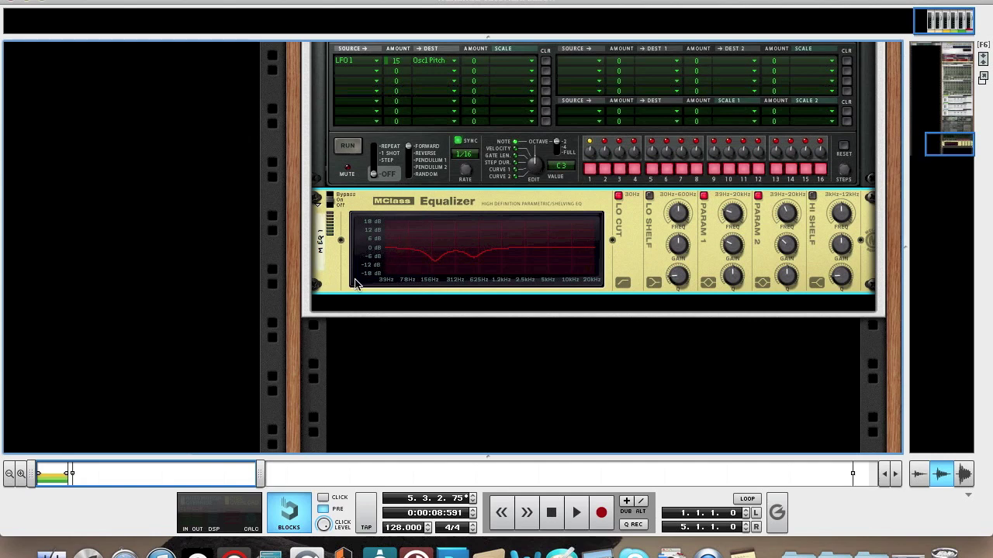
scroll(346, 289, down, 1)
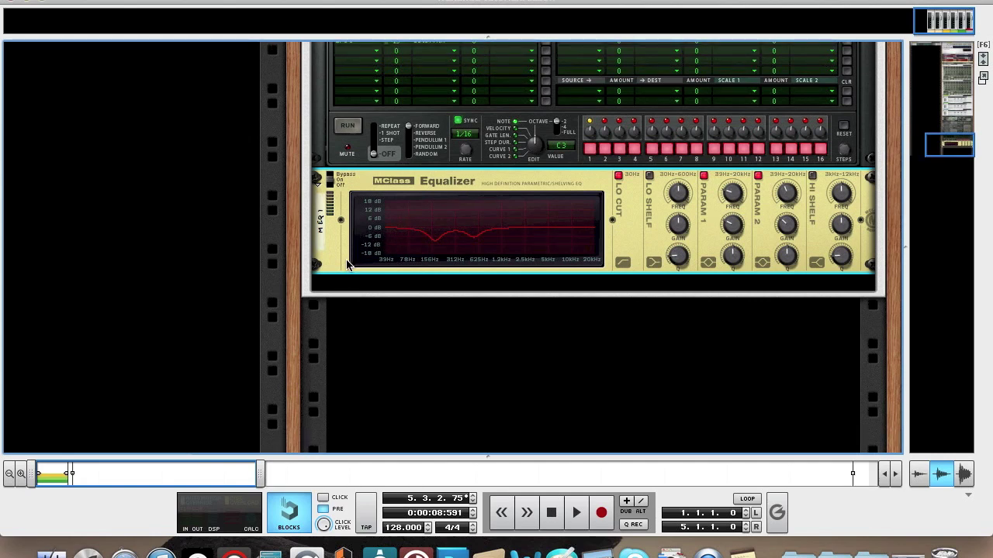
right_click(500, 260)
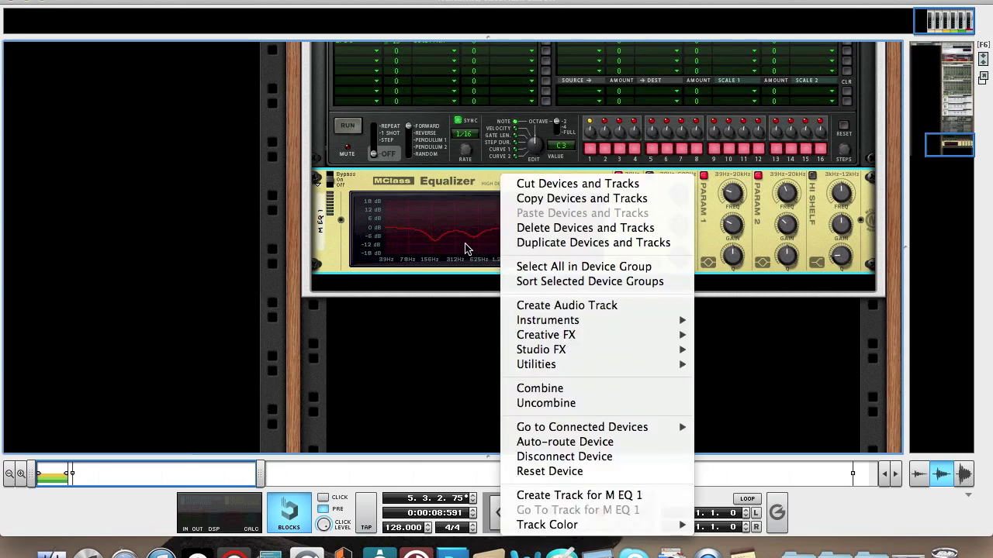
Step: Add a PEQ-2 and set Filter A to frequency 83, Q 10 and gain 24
mouse_move(592, 349)
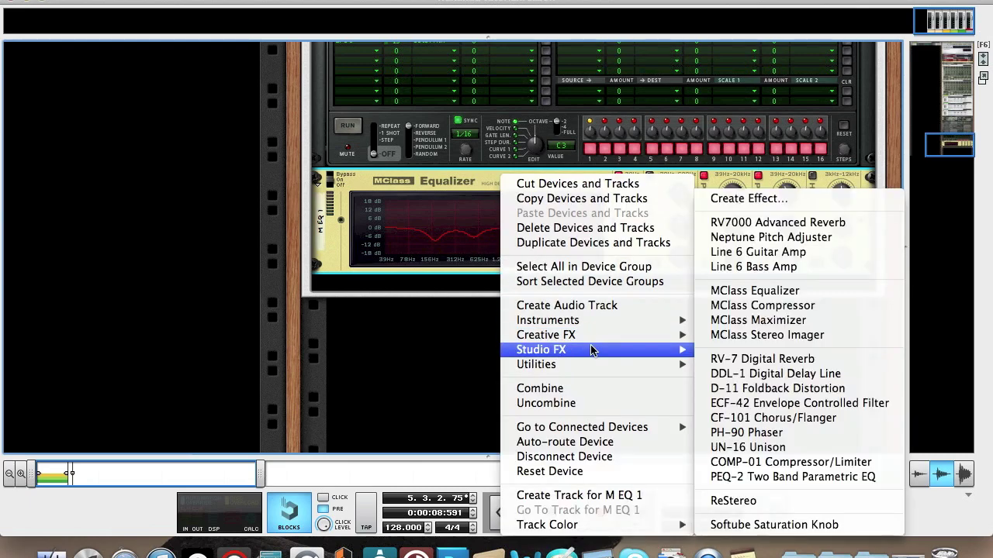
click(803, 478)
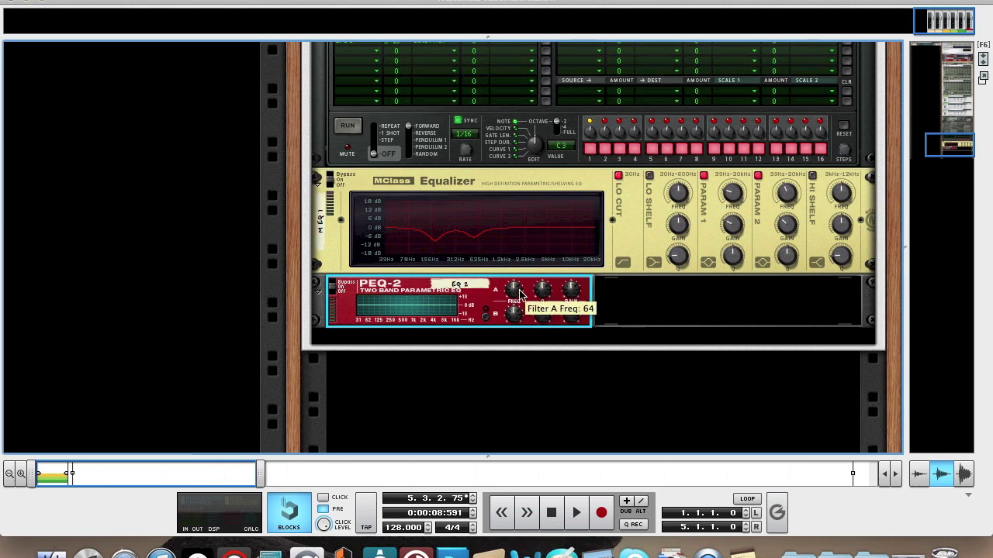
drag(520, 294, 515, 263)
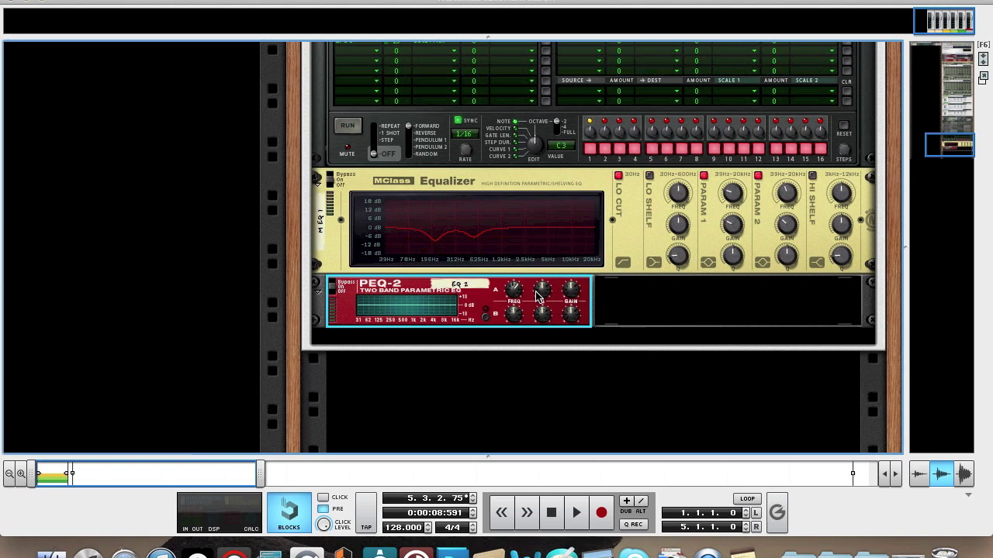
mouse_move(542, 297)
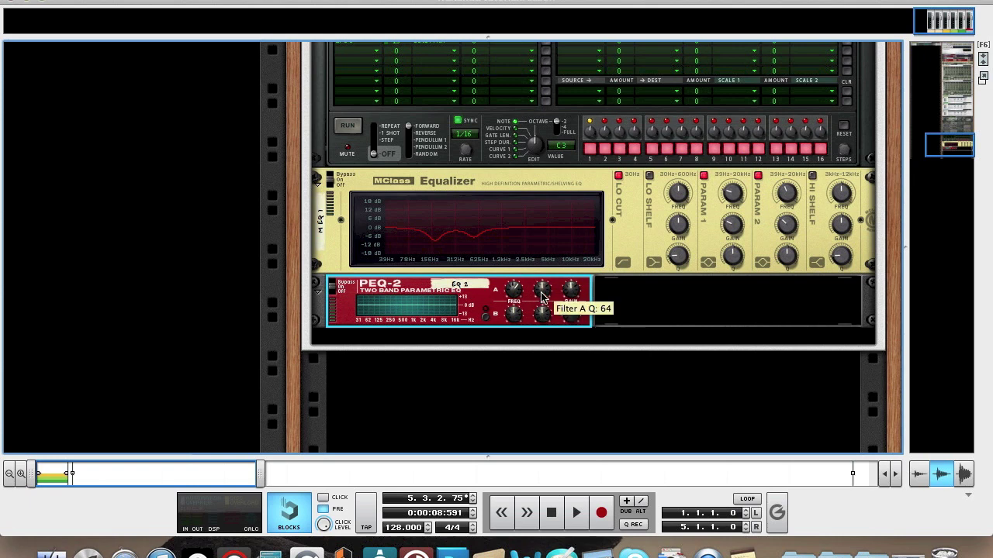
mouse_move(542, 297)
mouse_down()
mouse_move(543, 313)
mouse_move(541, 299)
mouse_up()
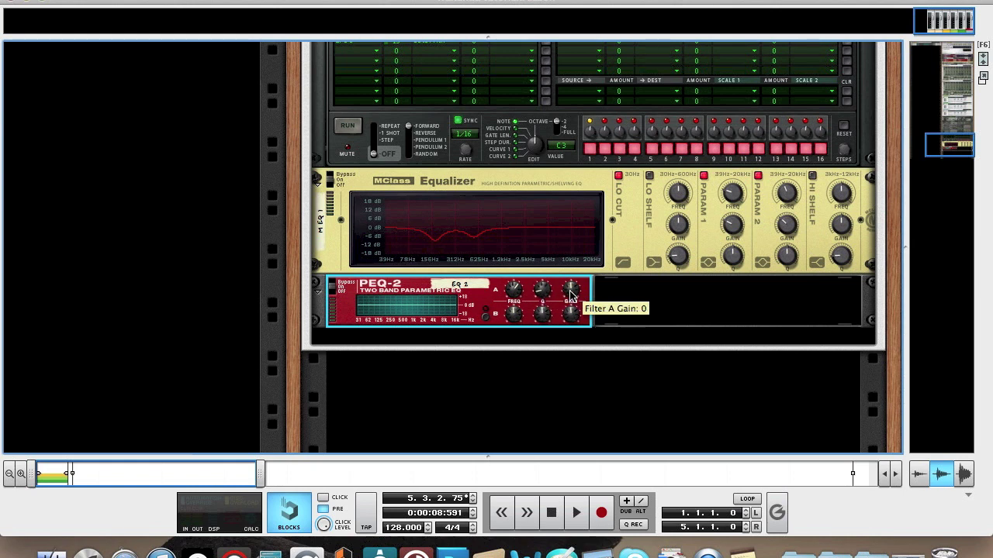
drag(570, 293, 570, 288)
drag(570, 286, 570, 284)
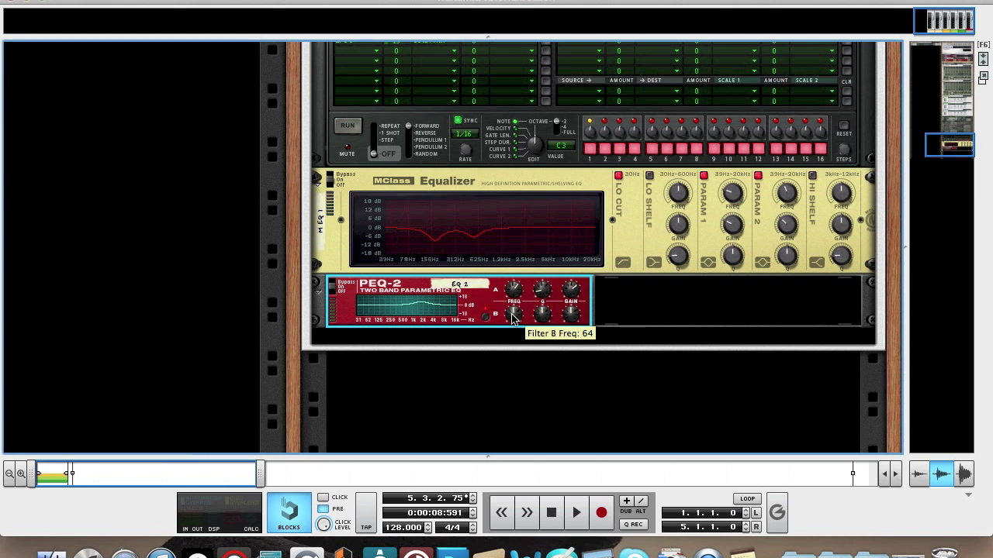
Step: Set PEQ-2 Filter B frequency to 126 and lower its Q
drag(512, 318, 501, 269)
drag(509, 314, 511, 329)
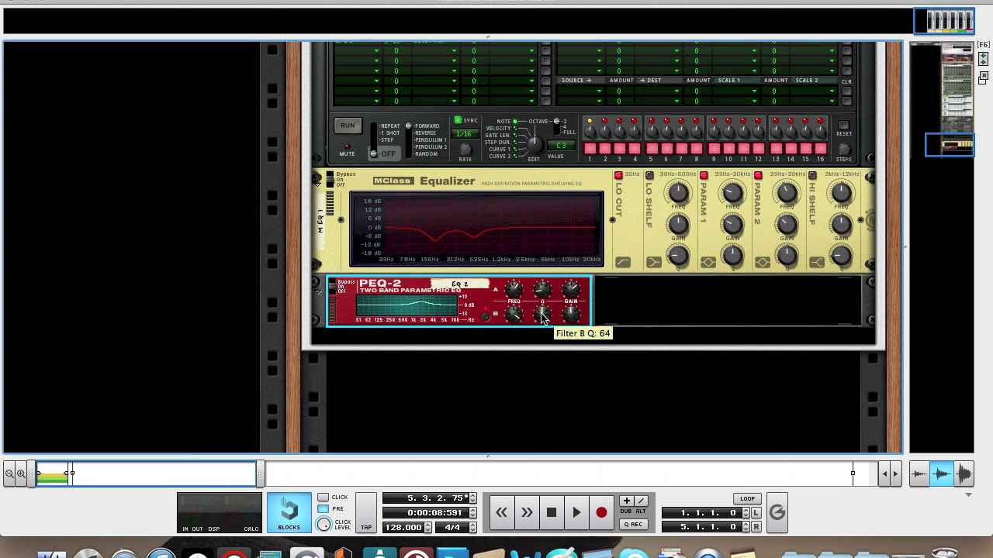
drag(542, 318, 547, 370)
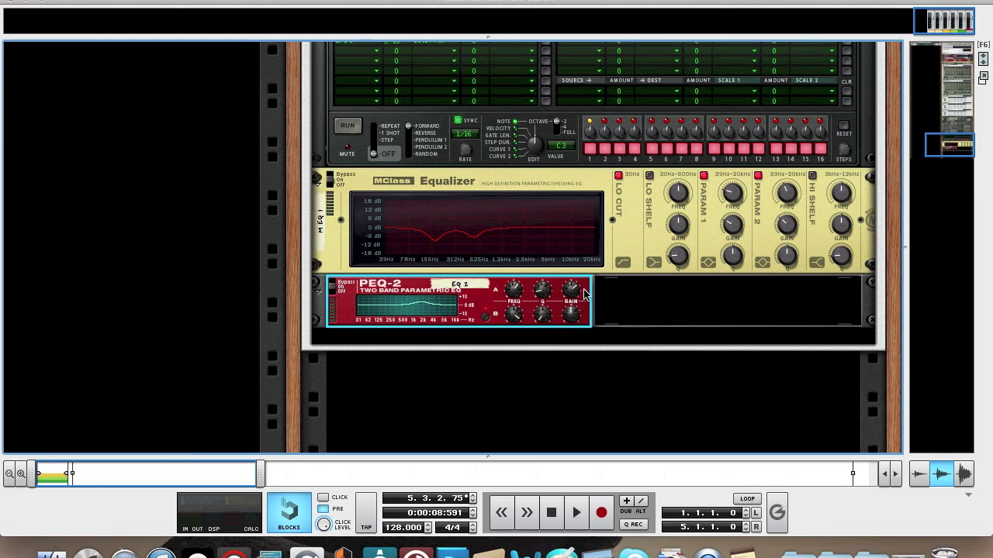
Step: Play a note on the on-screen piano keys to hear the EQ changes
scroll(569, 322, up, 4)
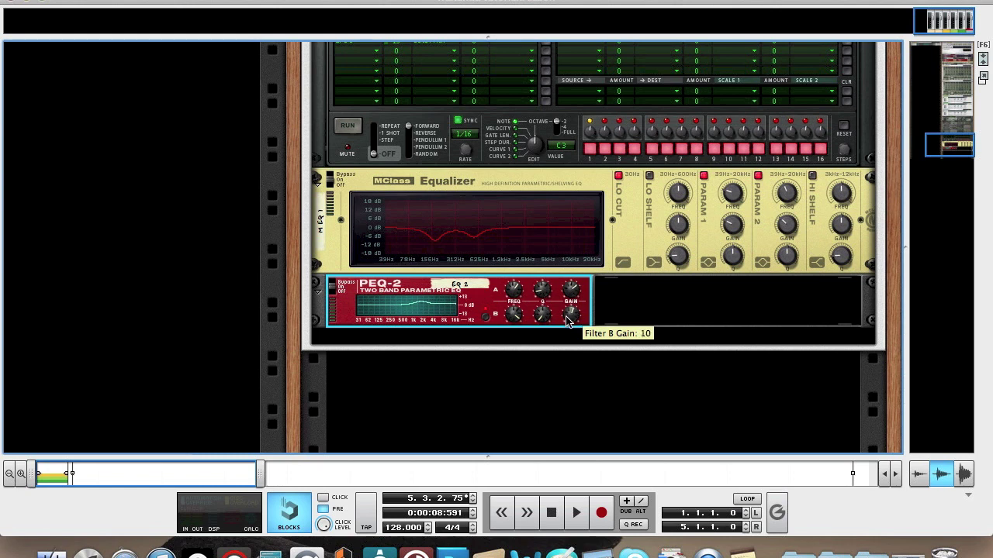
key(F4)
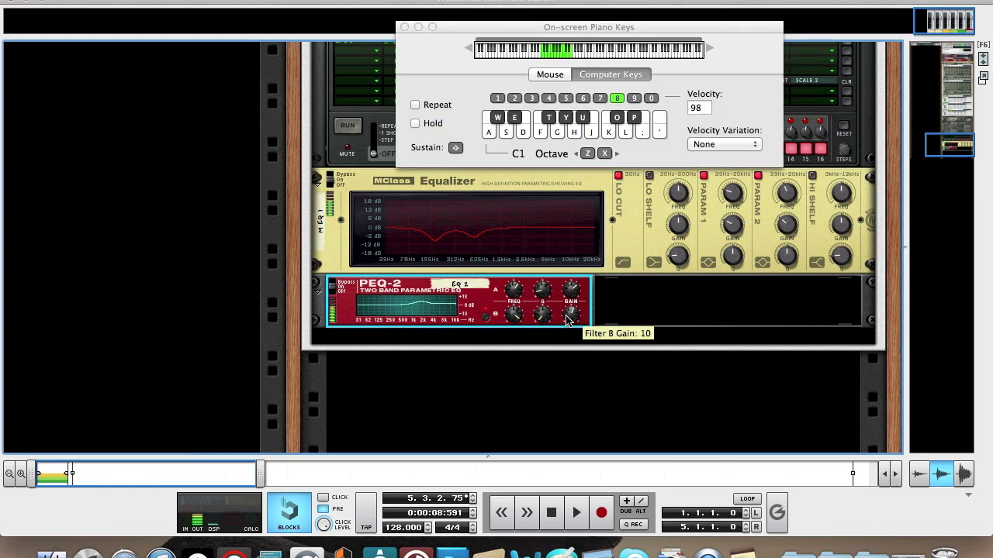
key(f)
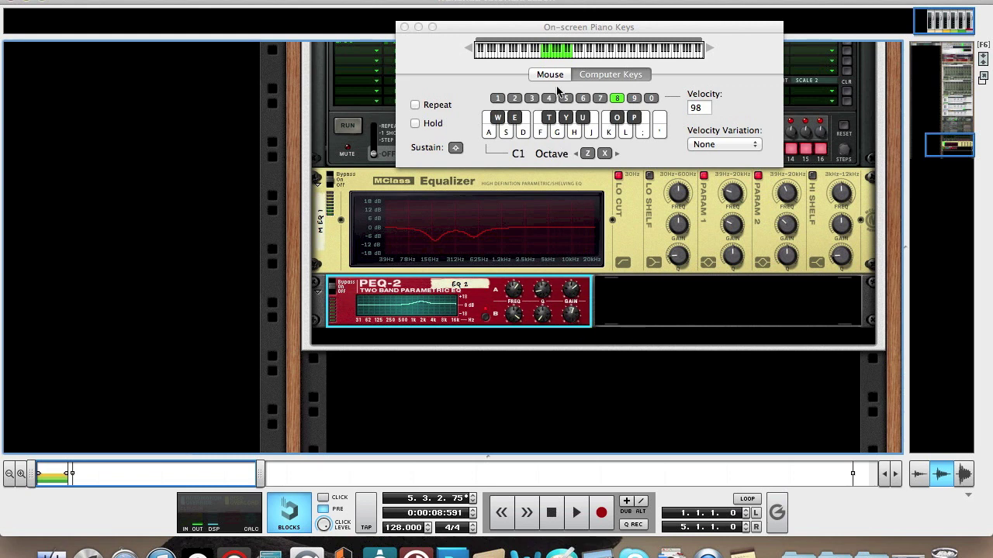
click(404, 26)
Step: Add a BV512 Digital Vocoder below the PEQ-2, set 4 bands and turn on HOLD
scroll(447, 148, down, 3)
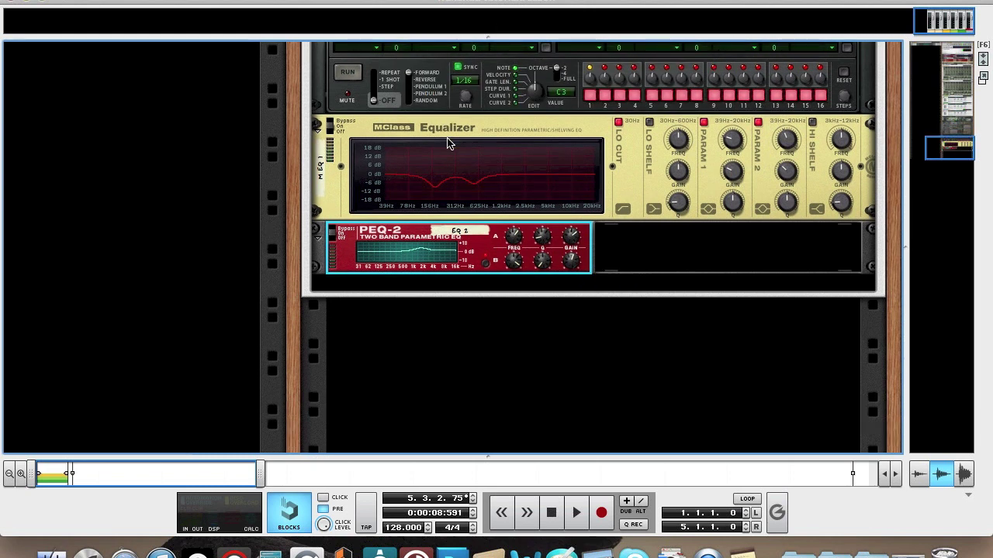
right_click(476, 251)
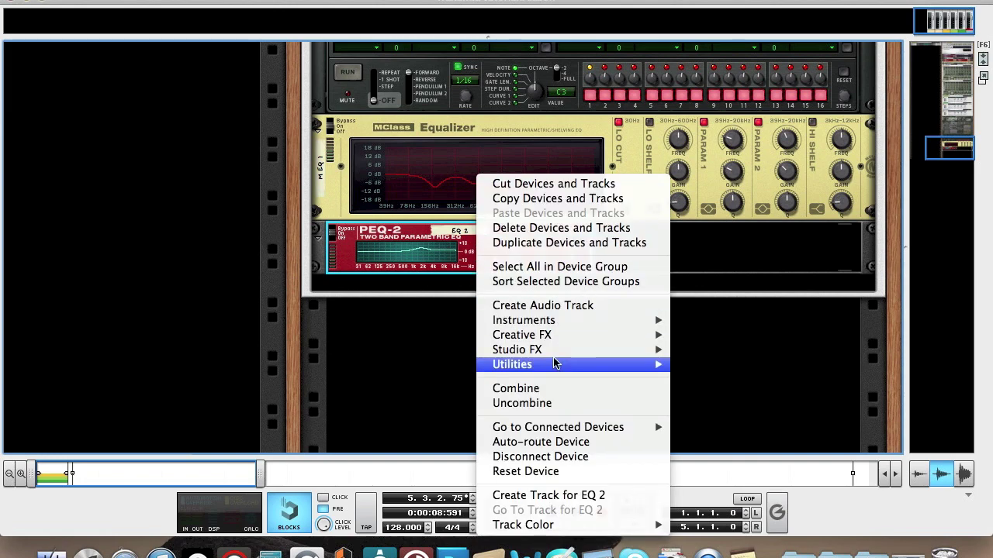
mouse_move(541, 351)
mouse_move(595, 335)
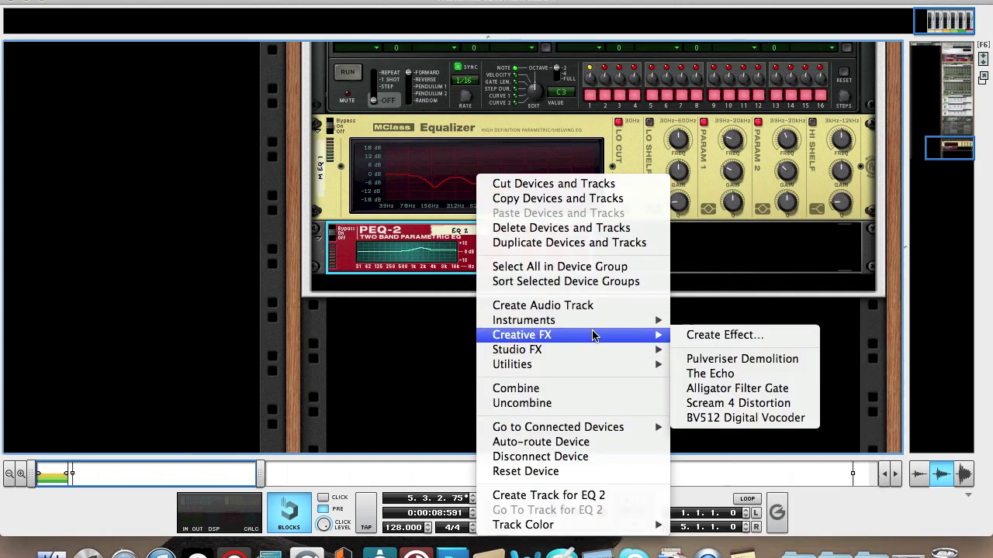
click(721, 418)
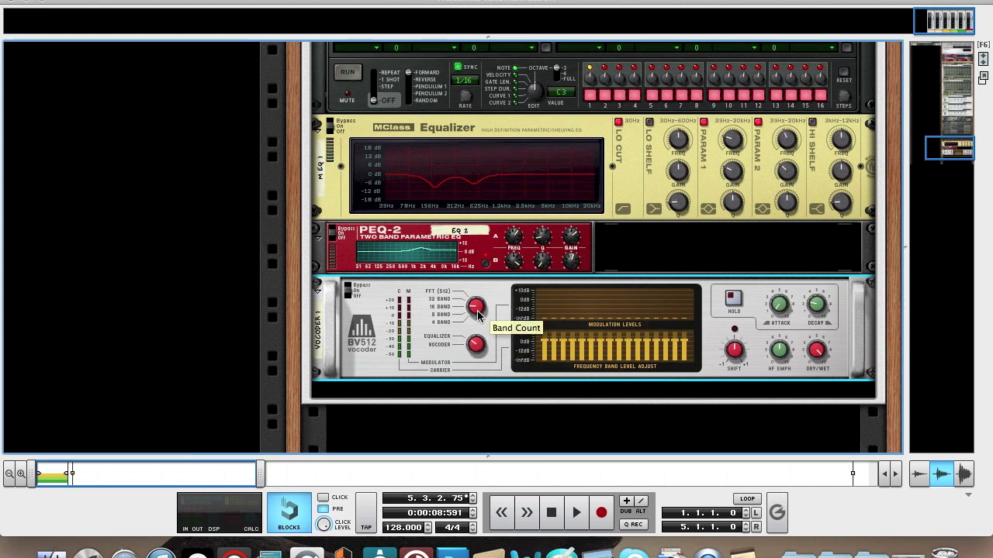
drag(478, 310, 478, 319)
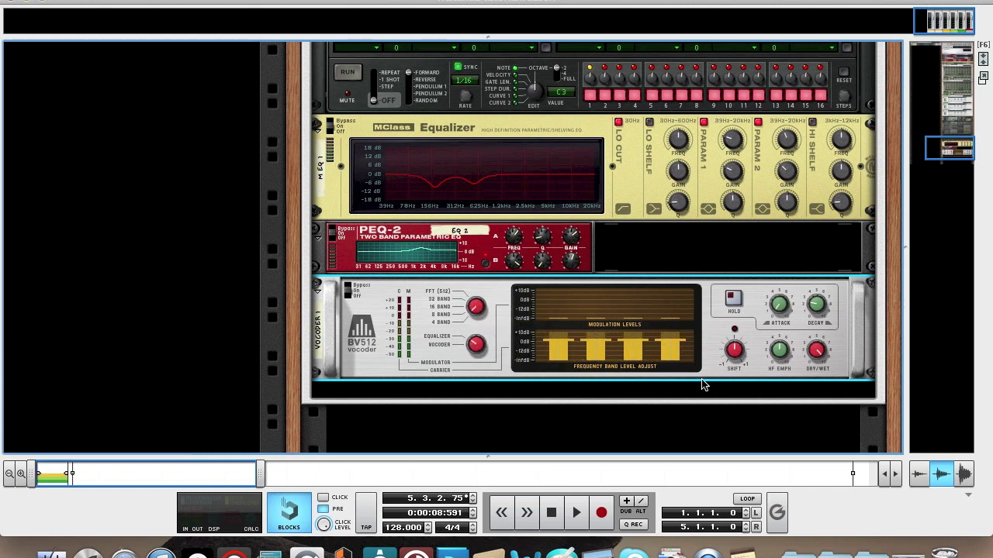
click(729, 294)
Step: Check the vocoder with the on-screen piano keys, then close them
scroll(774, 405, down, 3)
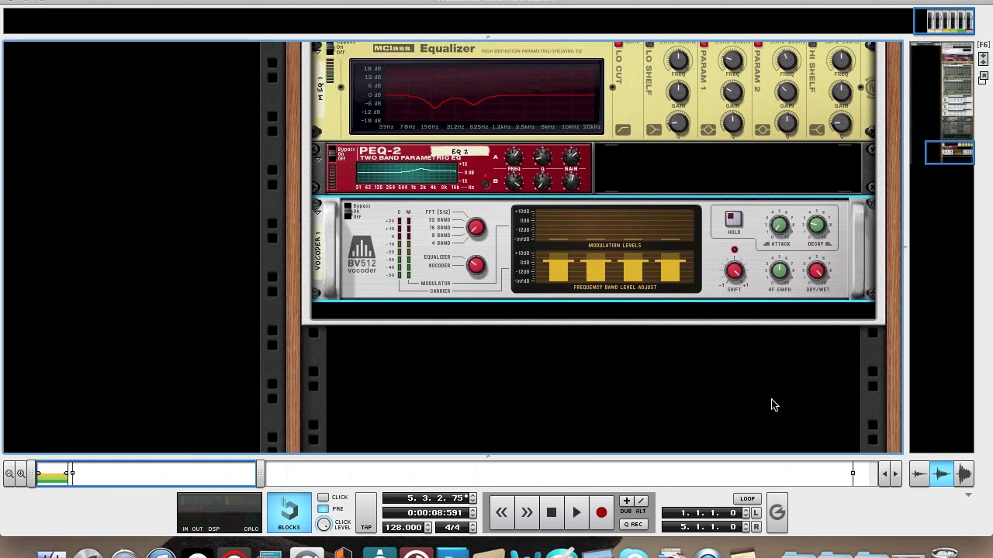
key(F4)
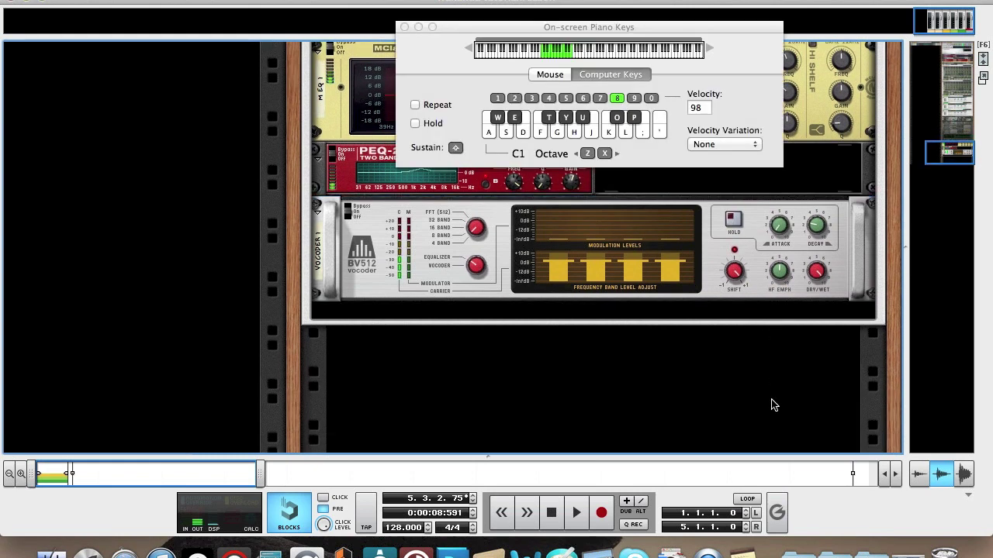
click(404, 27)
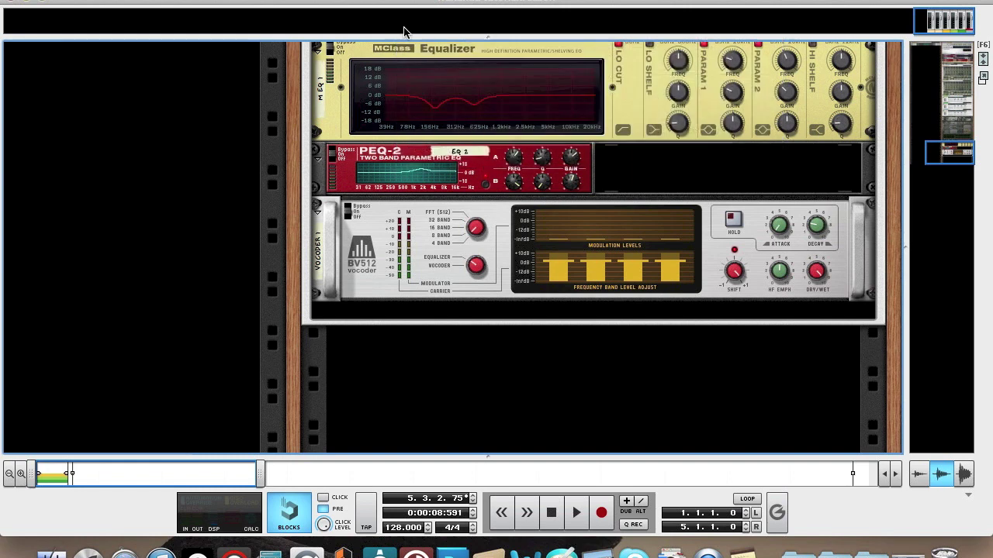
scroll(506, 264, down, 1)
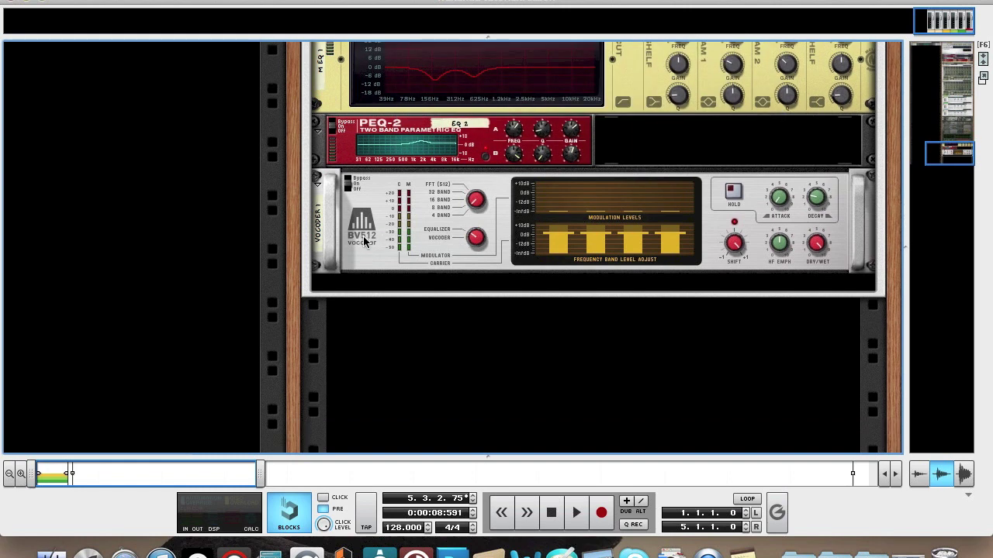
Step: Add an MClass Compressor with input gain 2.2 dB, threshold about -1.7 dB, ratio about 2.72:1
right_click(413, 235)
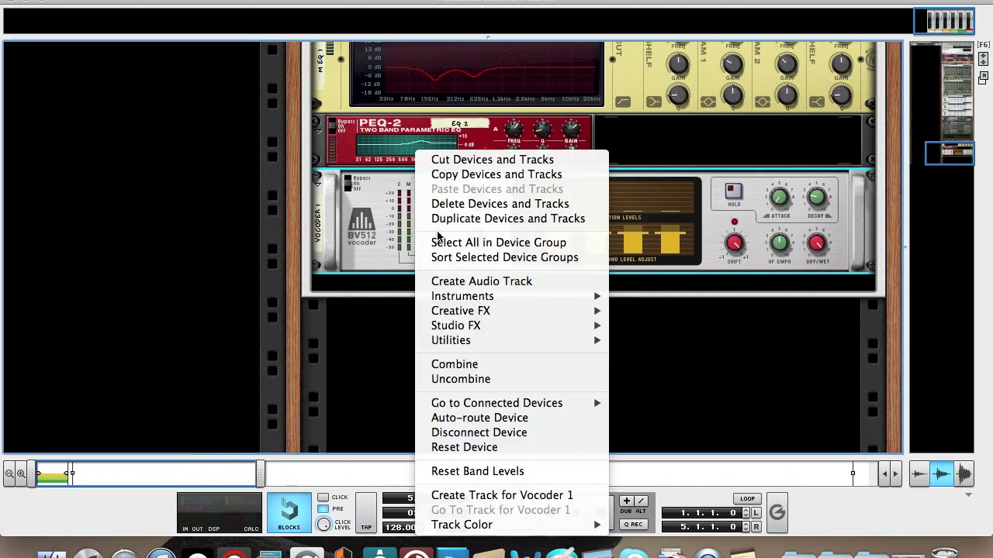
mouse_move(512, 331)
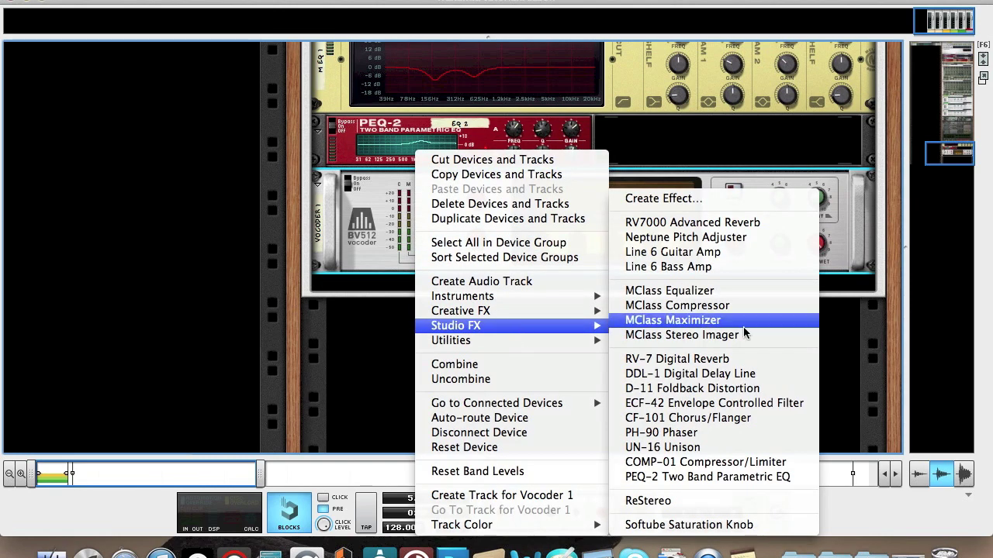
click(679, 306)
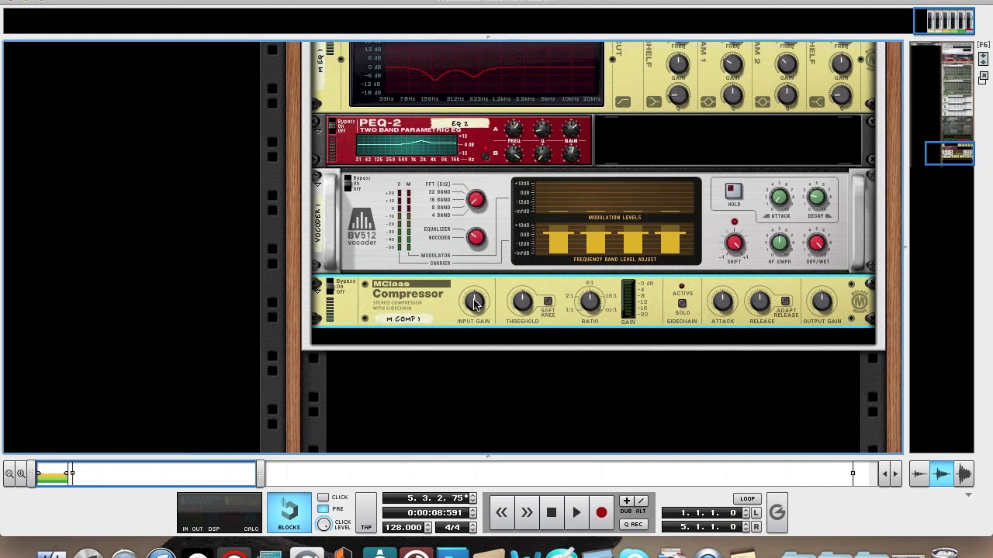
drag(475, 305, 475, 304)
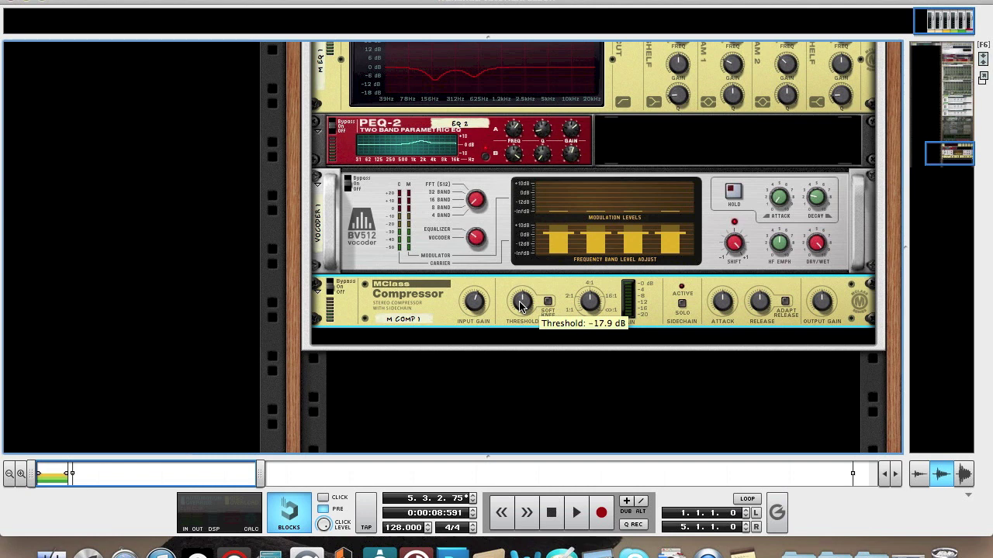
mouse_move(521, 305)
mouse_down()
mouse_move(514, 274)
mouse_move(521, 301)
mouse_up()
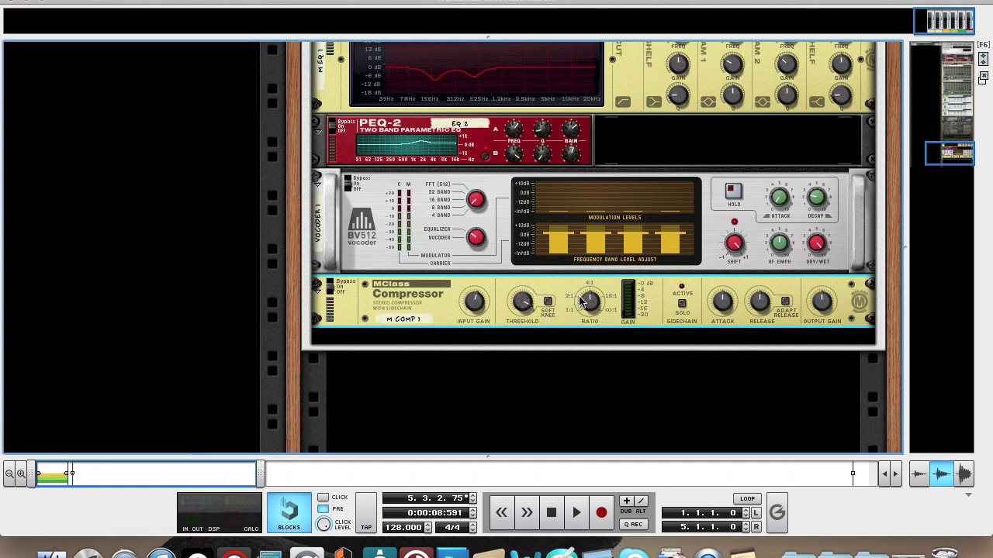
mouse_move(591, 306)
drag(591, 305, 591, 312)
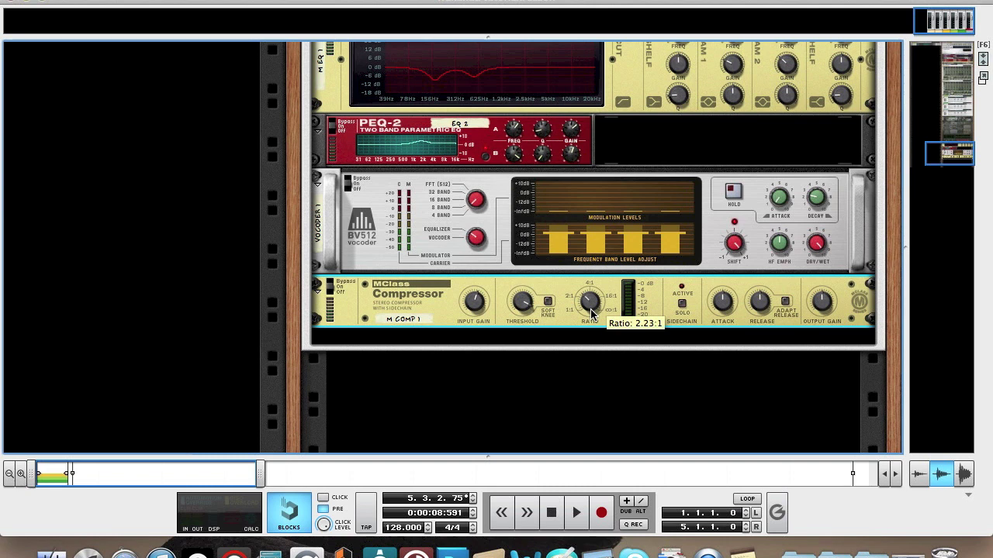
Step: Shorten the compressor attack to 19 ms, shorten release, and raise output gain slightly
mouse_move(724, 302)
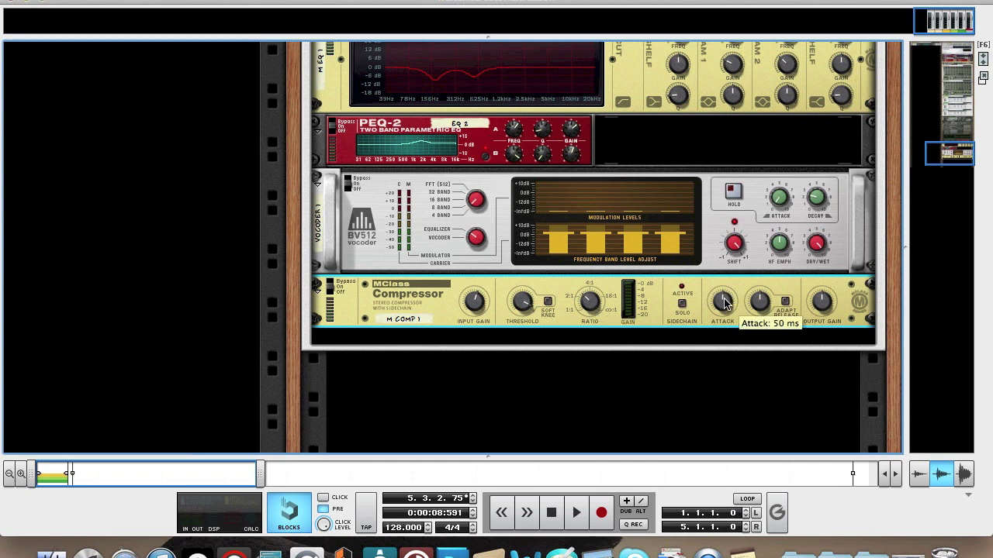
drag(724, 303, 725, 313)
mouse_move(760, 306)
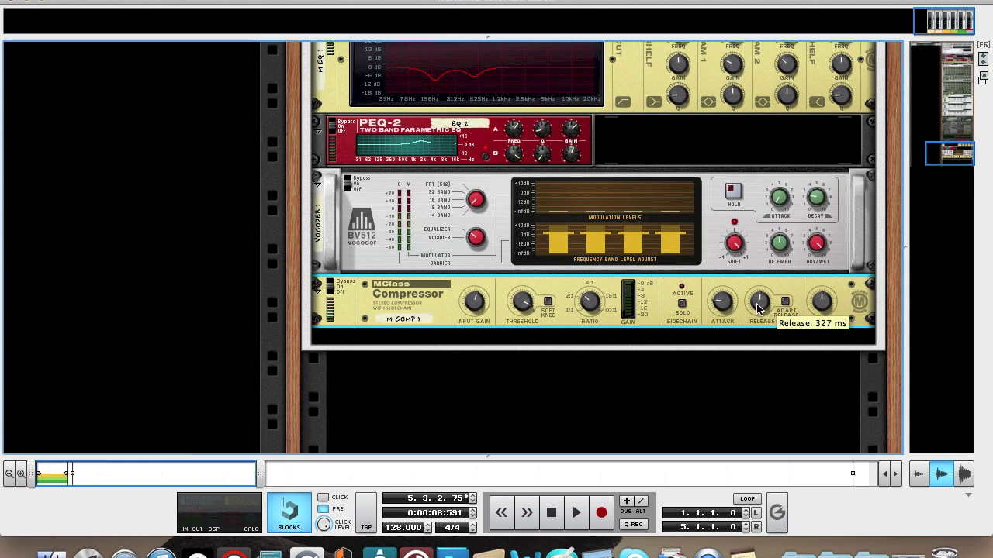
drag(761, 305, 764, 316)
mouse_move(824, 309)
drag(823, 309, 823, 306)
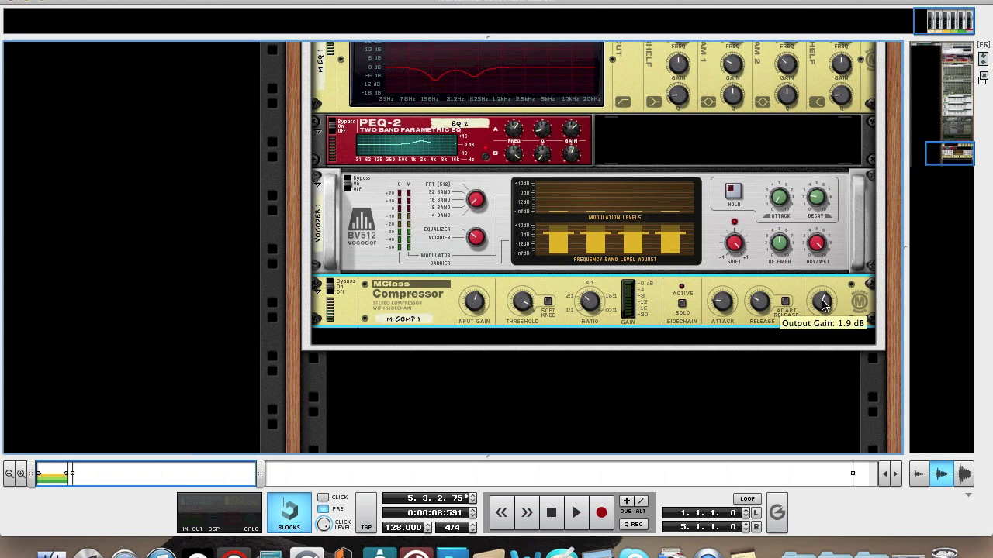
Step: Audition the effect chain with a note on the on-screen piano keys
mouse_move(752, 303)
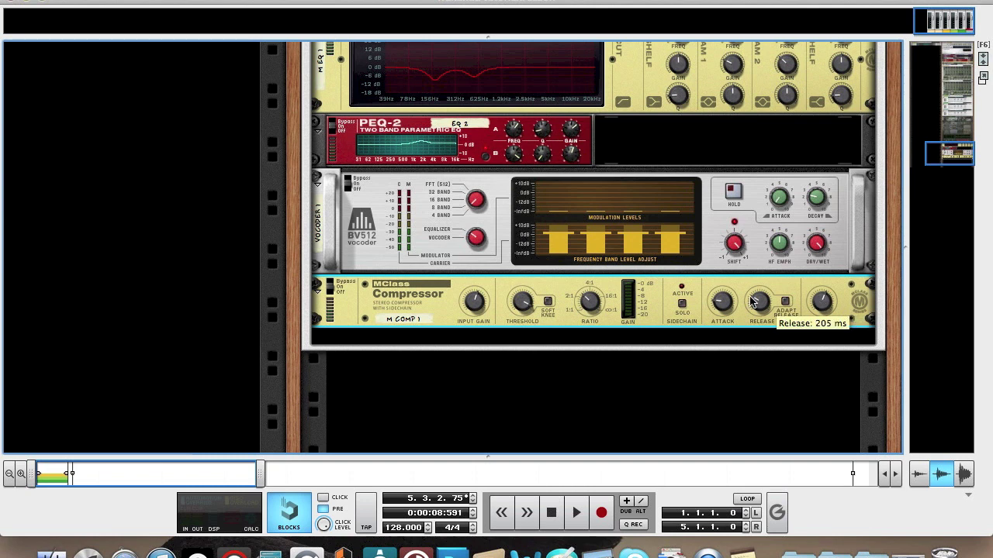
key(F4)
key(t)
key(t)
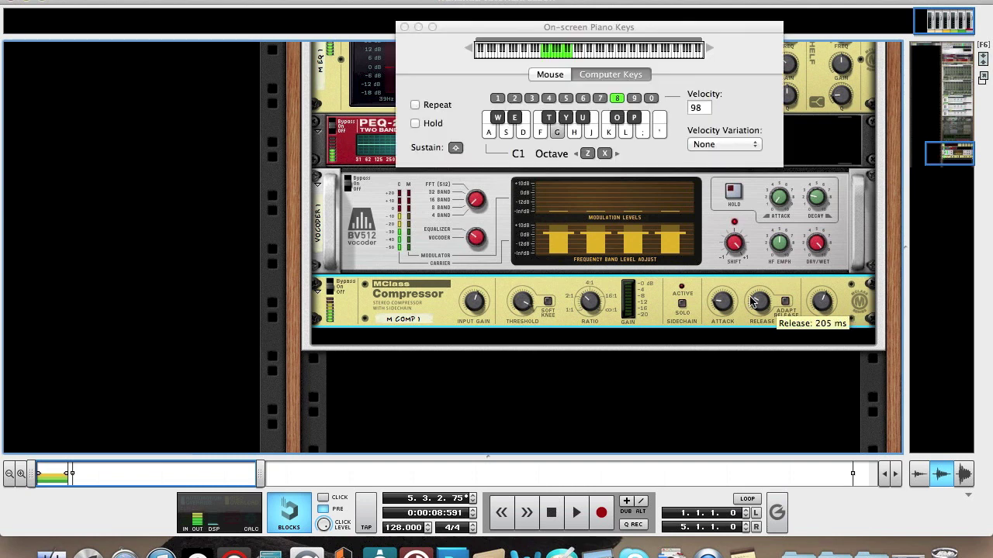
click(405, 27)
scroll(524, 229, down, 2)
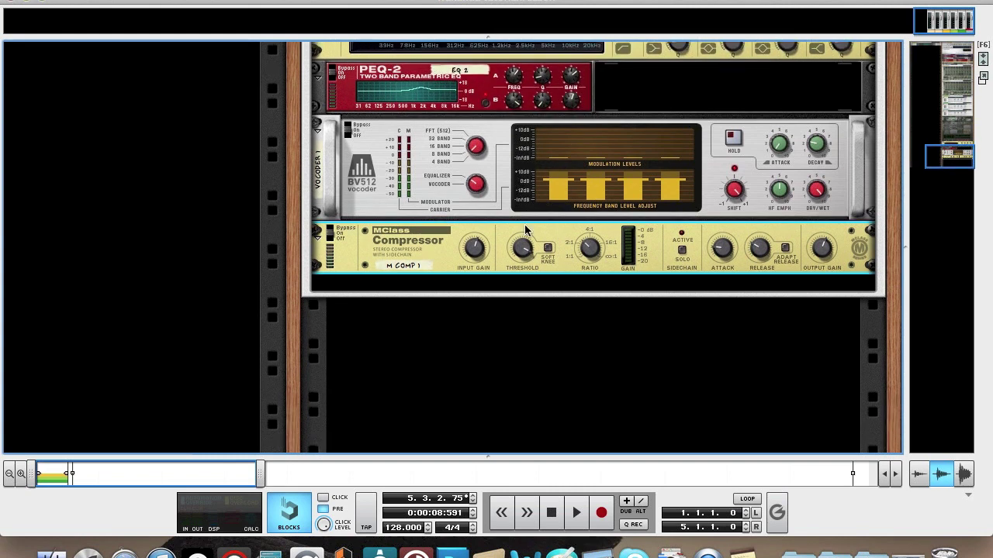
Step: Add an RV-7 Digital Reverb below the compressor and switch its algorithm to Gated
right_click(418, 266)
mouse_move(472, 257)
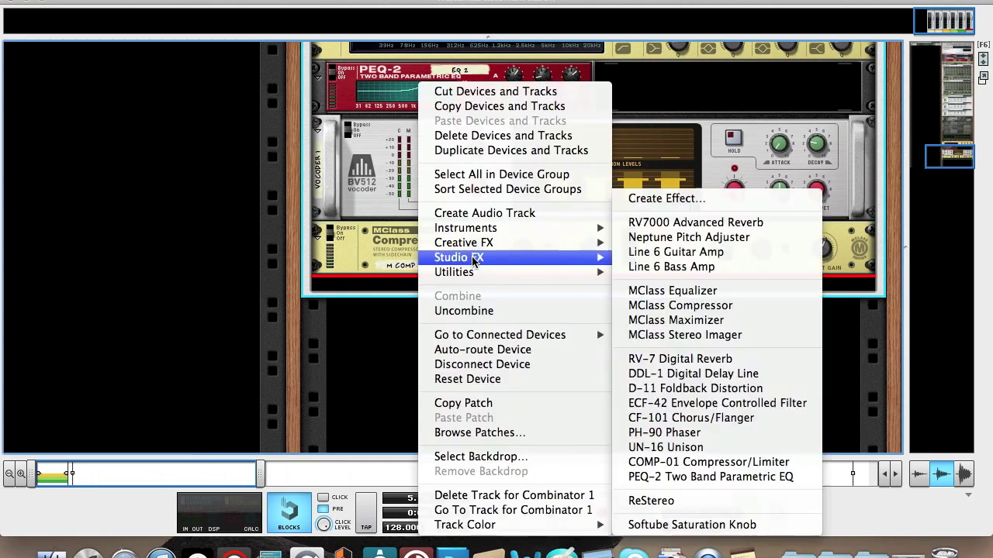
click(771, 361)
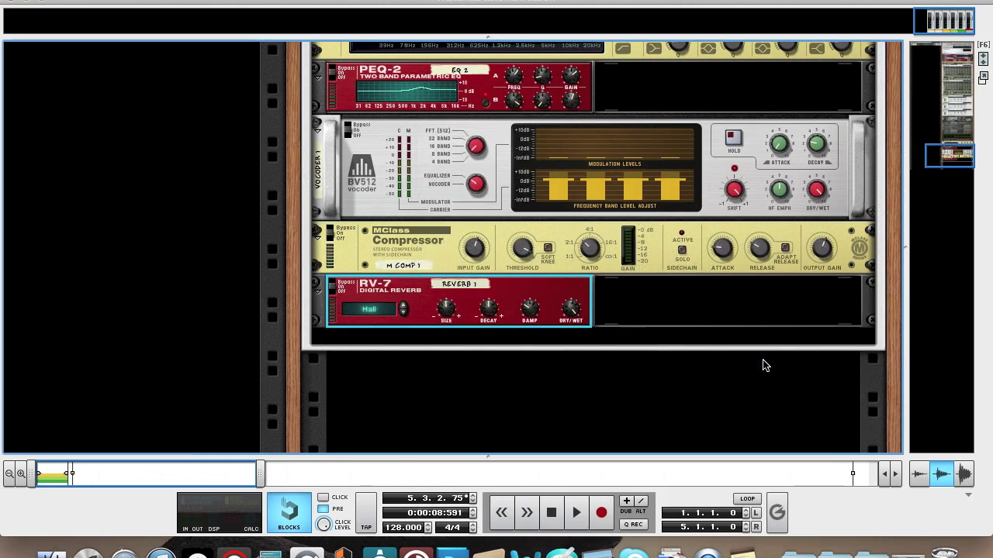
click(403, 306)
click(403, 308)
click(403, 307)
click(404, 307)
Step: Set RV-7 size and decay to about -36, damping 47 and dry/wet 16
mouse_move(447, 313)
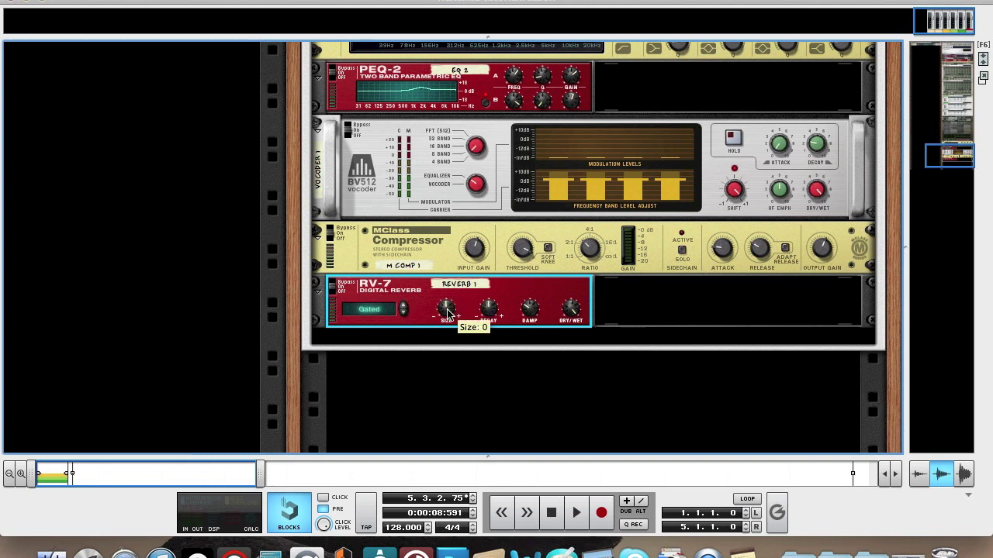
drag(448, 312, 451, 330)
mouse_move(489, 311)
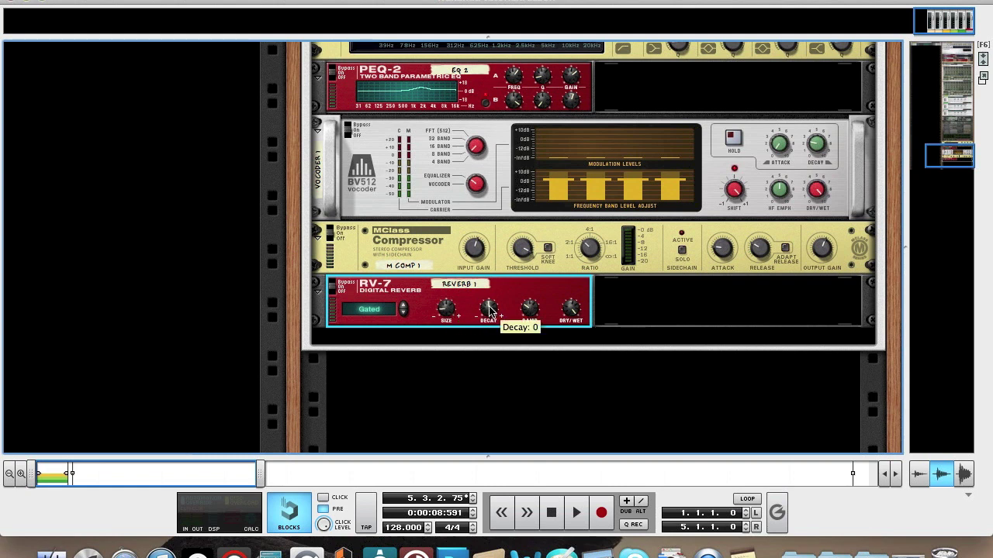
drag(489, 311, 497, 330)
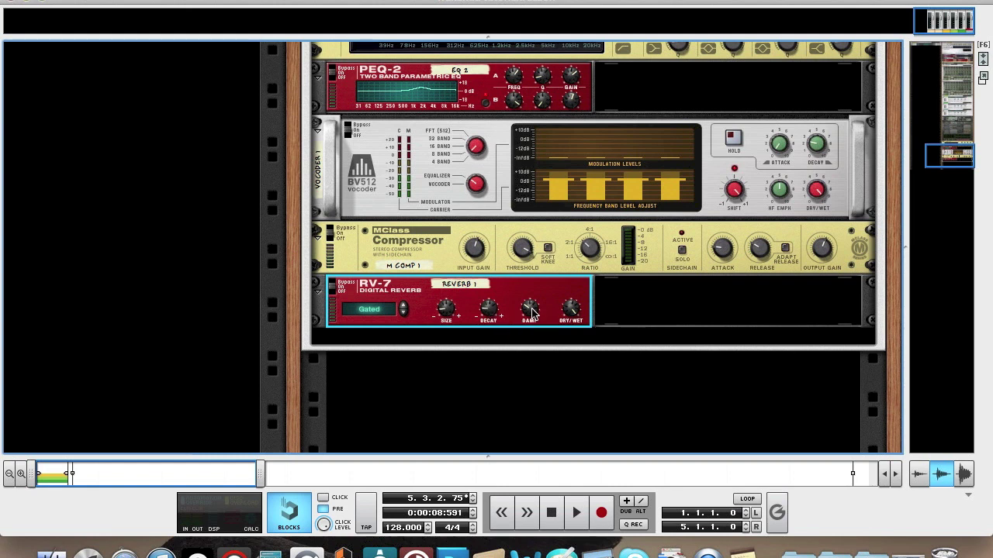
mouse_move(532, 311)
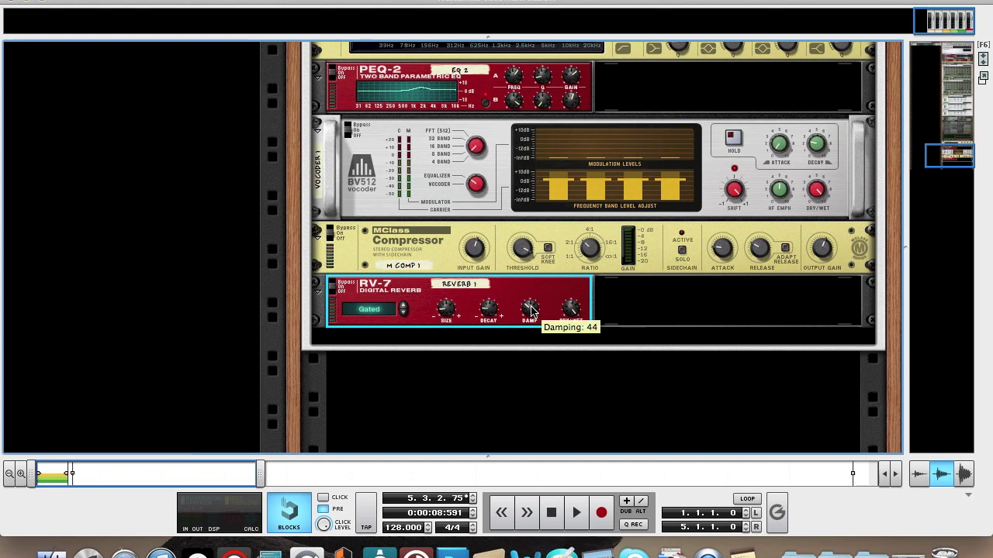
drag(530, 307, 531, 304)
mouse_move(571, 312)
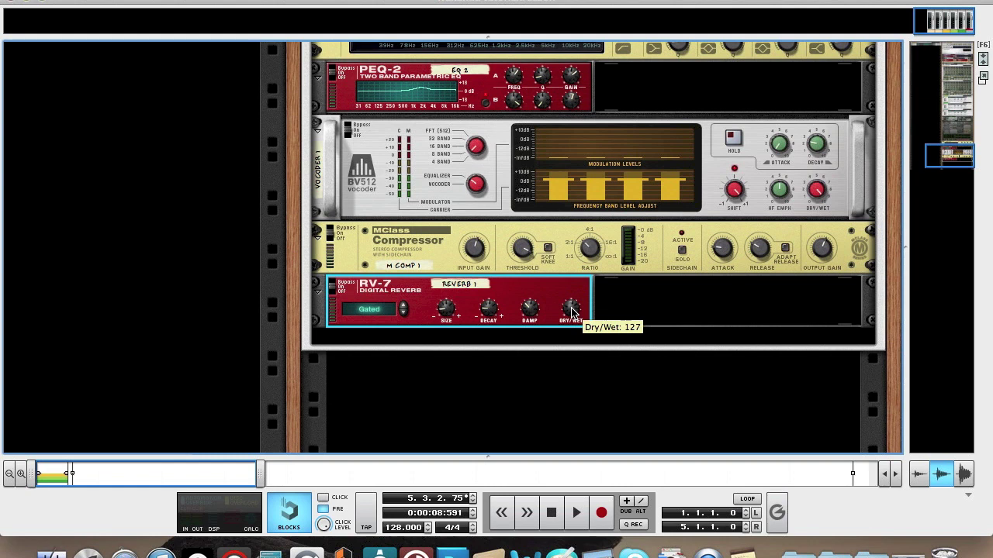
drag(574, 318, 584, 360)
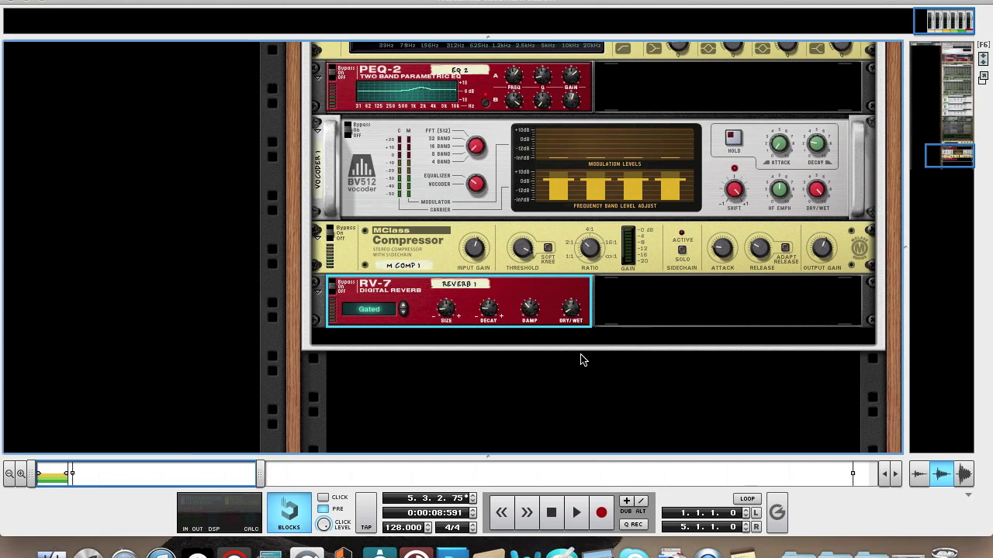
Step: Add a UN-16 Unison after the RV-7 and turn its dry/wet down to about 6
right_click(708, 313)
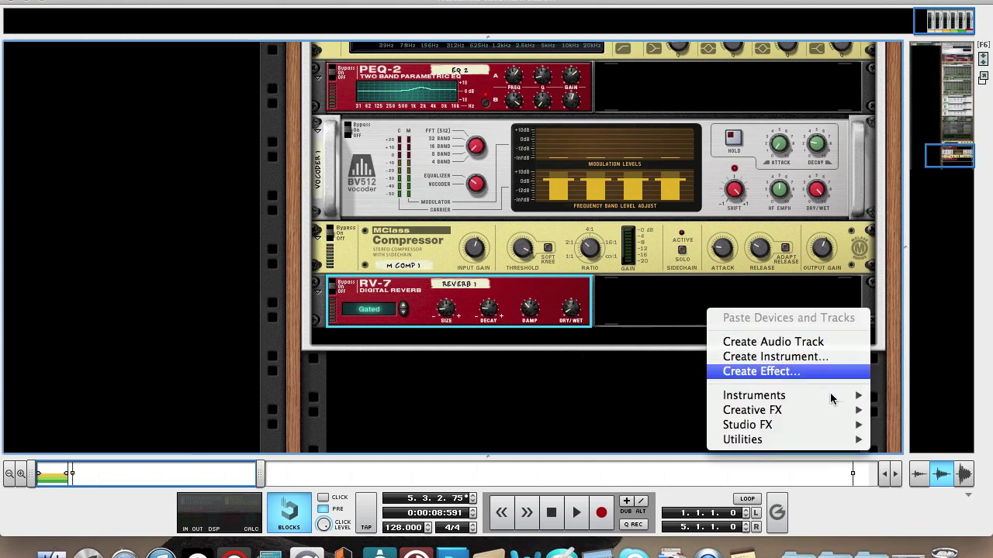
mouse_move(792, 428)
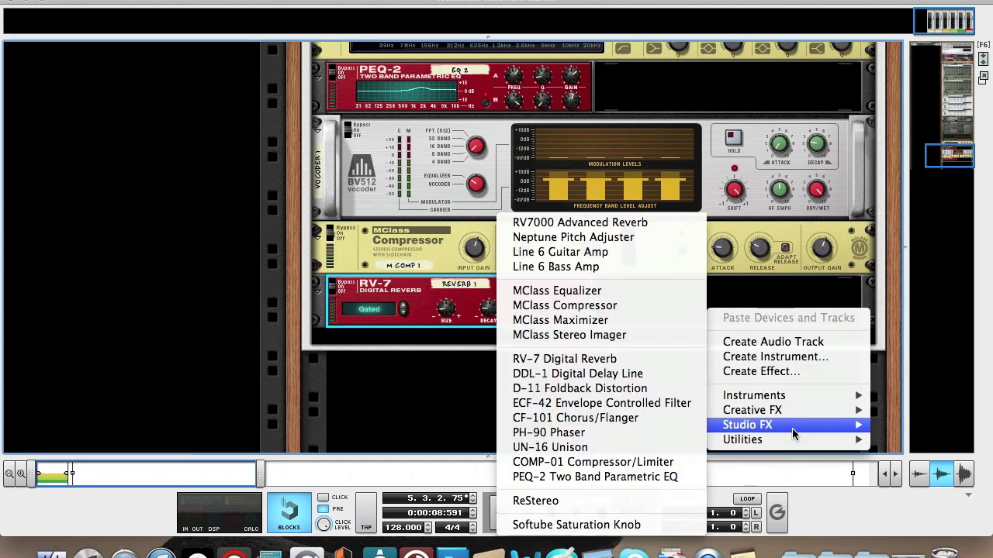
click(640, 447)
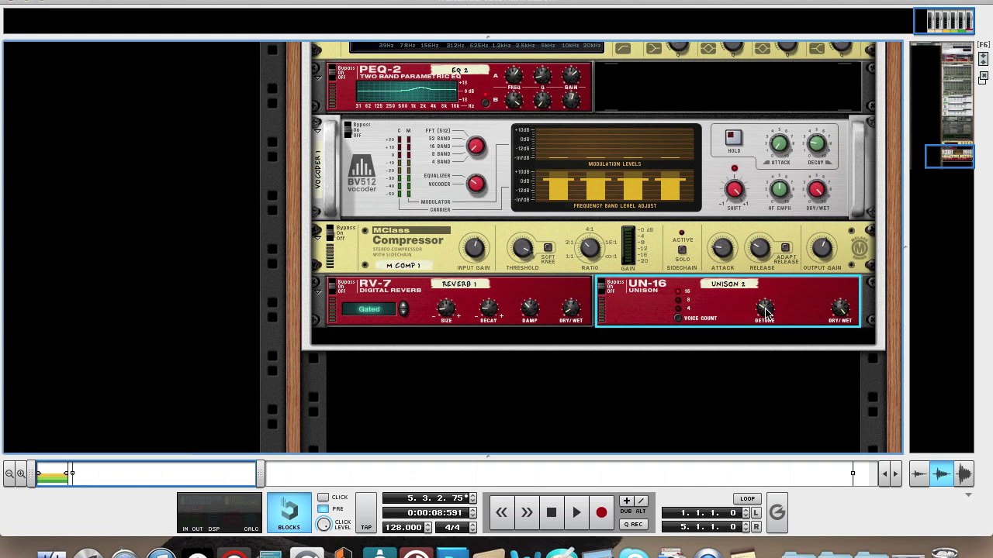
mouse_move(765, 312)
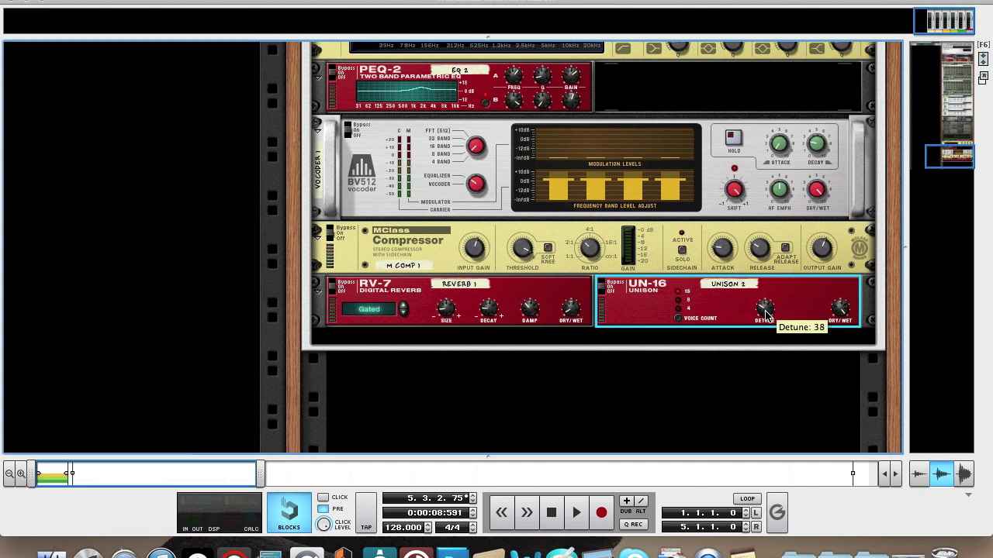
mouse_move(843, 311)
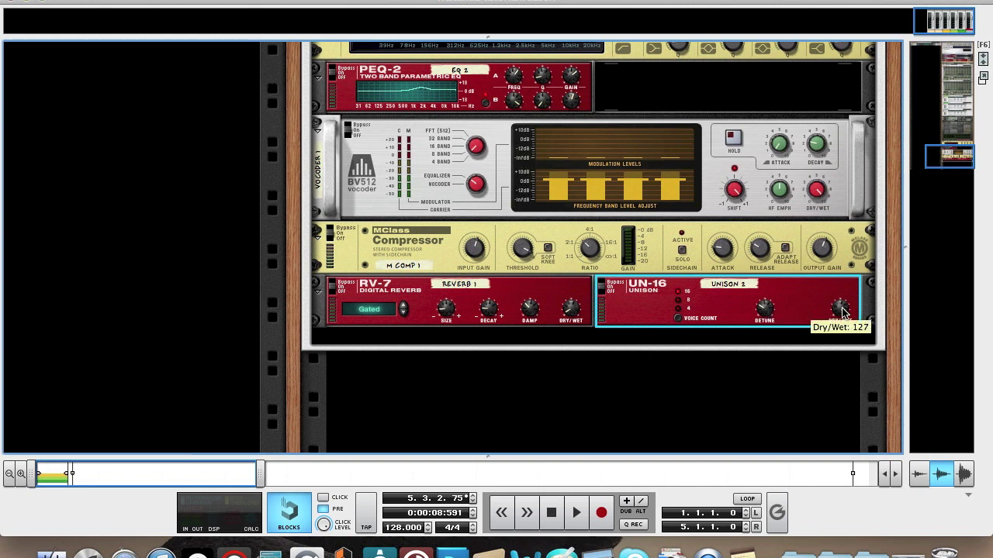
drag(844, 311, 844, 358)
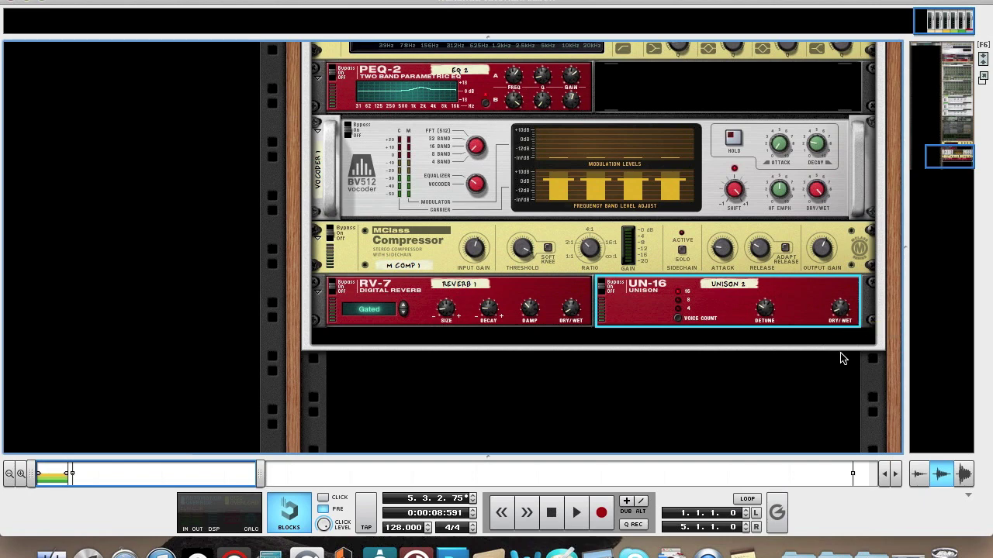
right_click(618, 300)
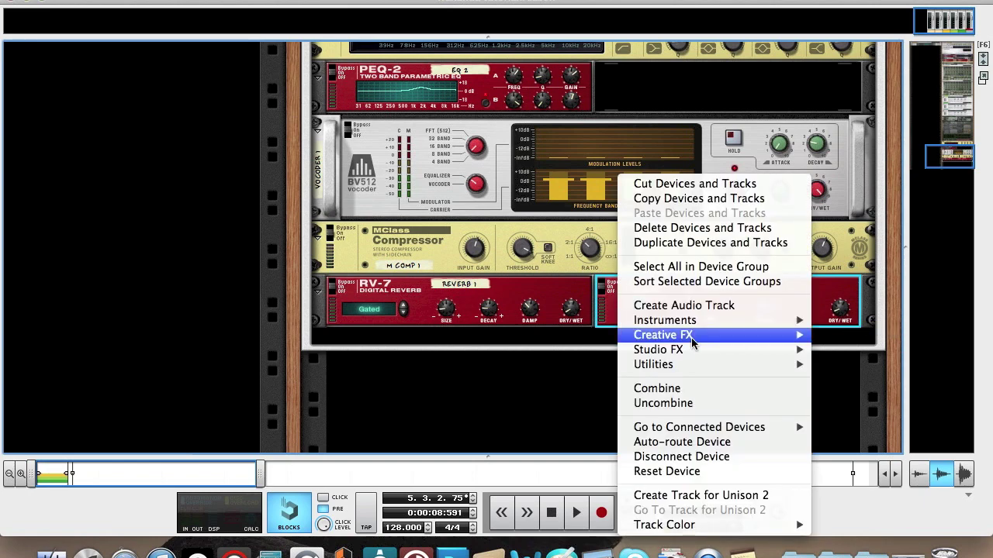
Step: Add an RV7000 Advanced Reverb and unfold its Remote Programmer
mouse_move(684, 350)
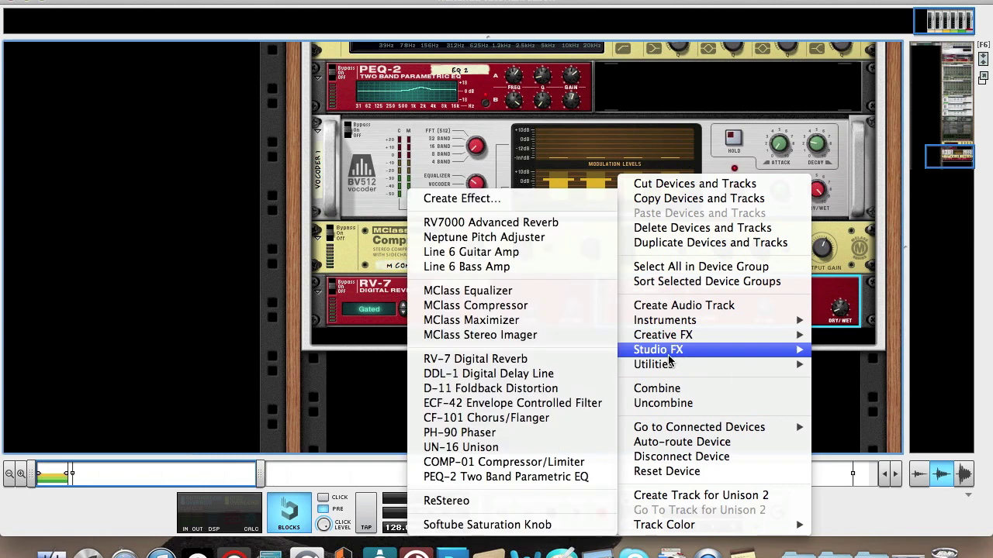
click(529, 224)
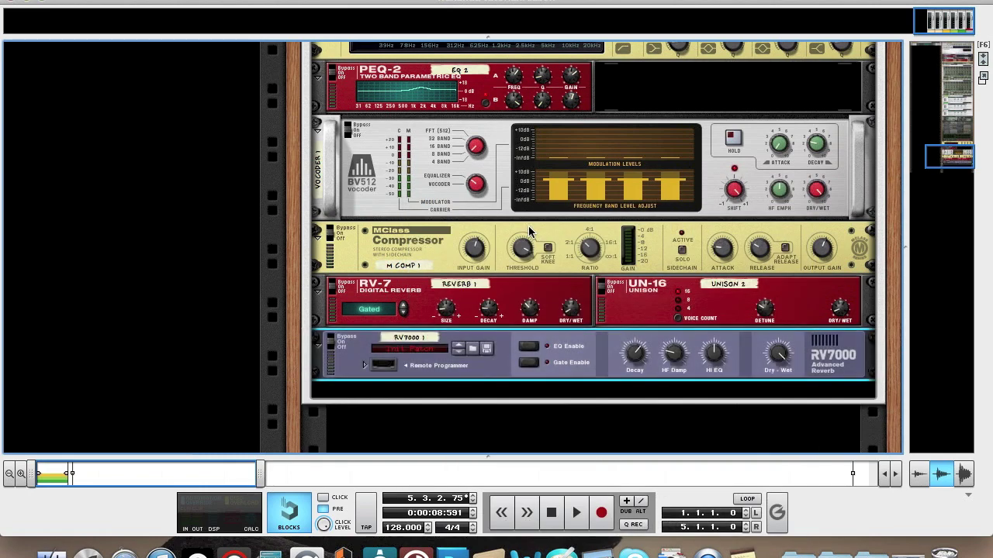
click(363, 367)
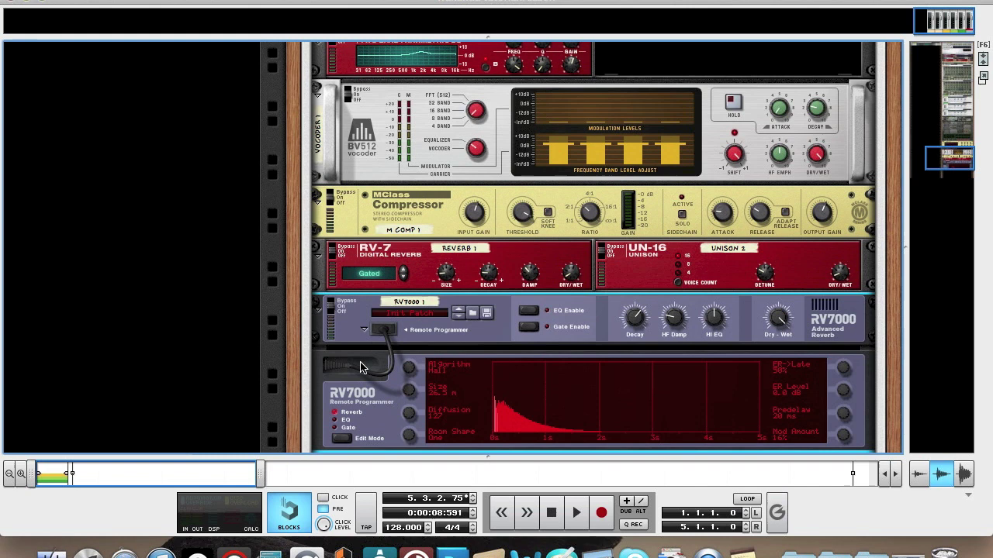
scroll(519, 328, down, 2)
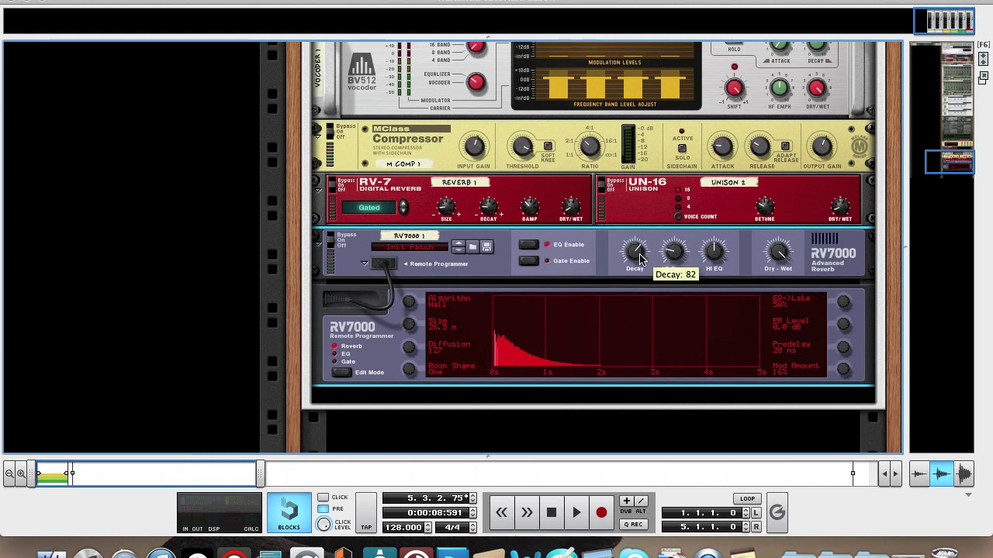
Step: Set RV7000 decay 38, HF Damp 40, Hi EQ 22, dry/wet 28 and the Arena algorithm
drag(639, 258, 652, 281)
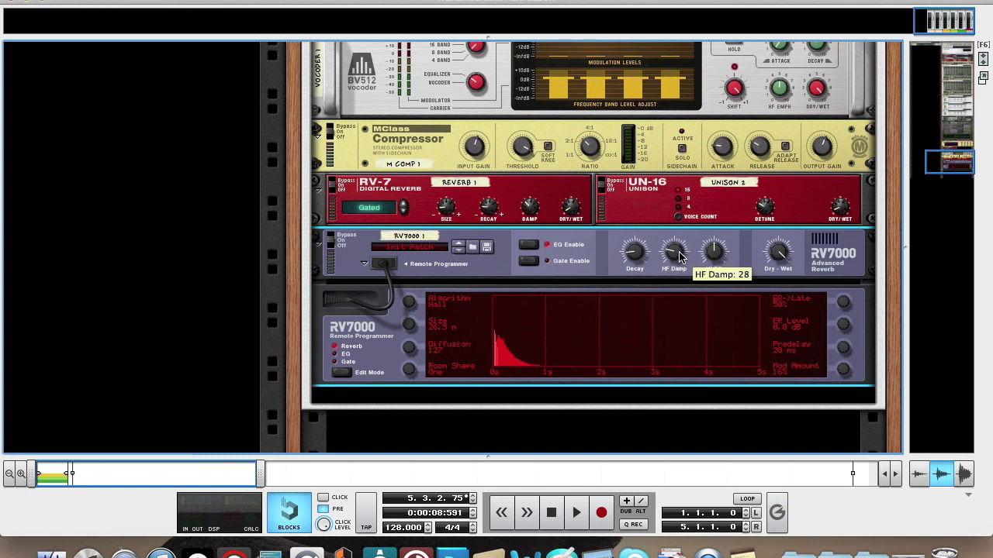
drag(679, 257, 677, 258)
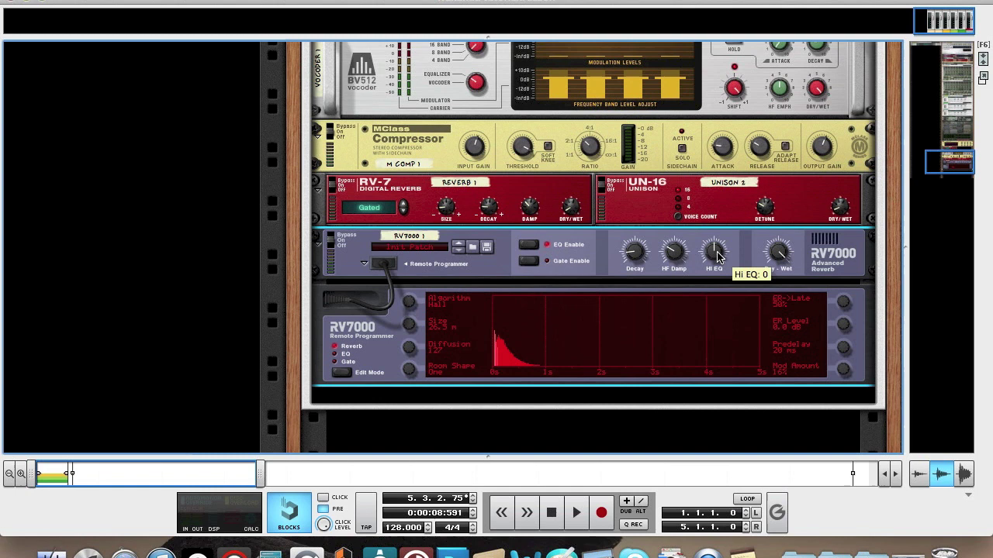
drag(718, 256, 716, 250)
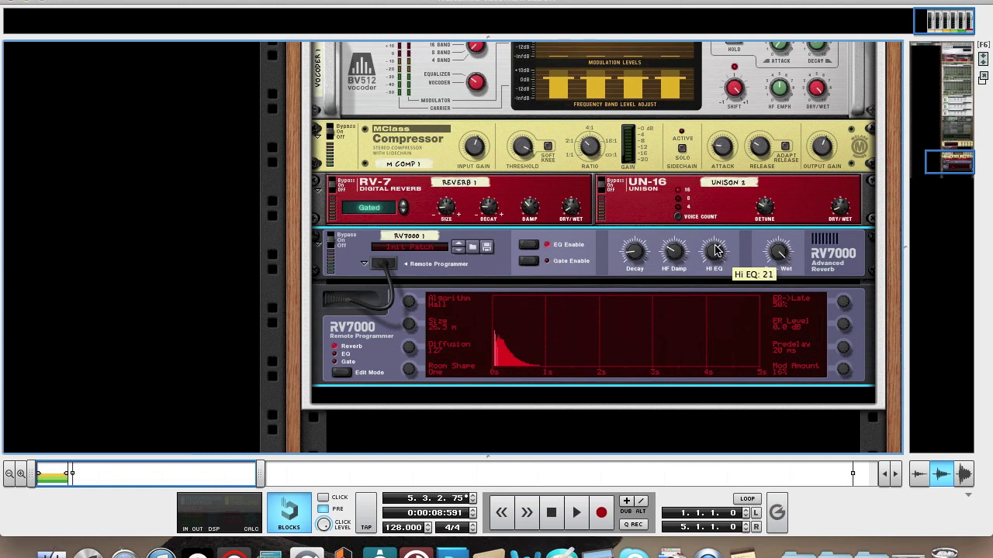
drag(775, 252, 779, 292)
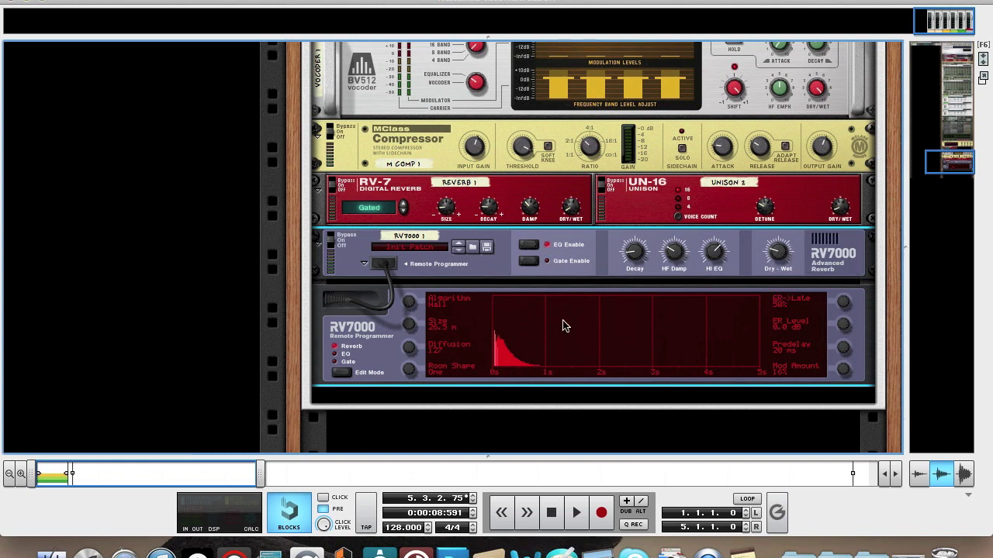
drag(412, 307, 413, 301)
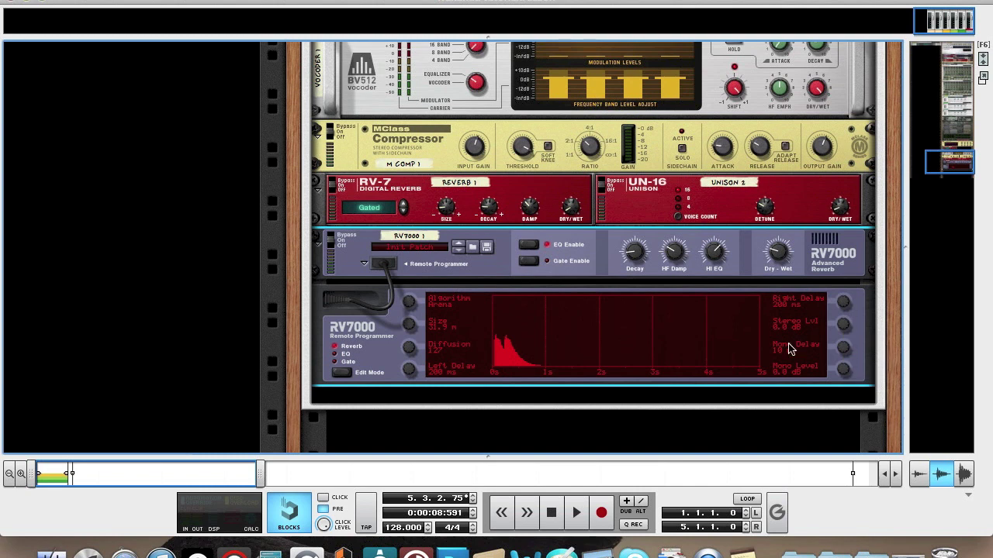
Step: In the RV7000 EQ, cut lows -12.1 dB at 140 Hz and boost near 2,972 Hz with gentler Q
click(346, 356)
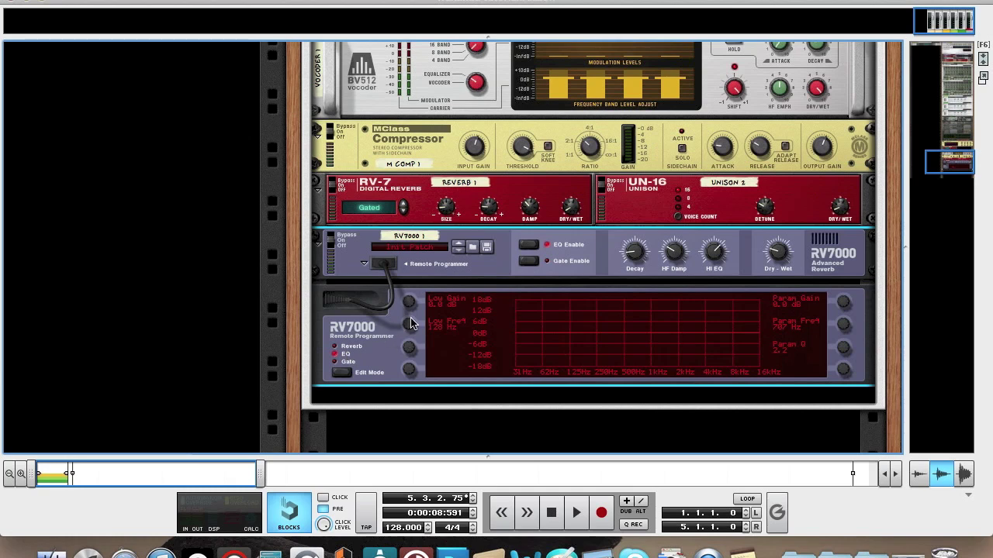
drag(411, 307, 411, 331)
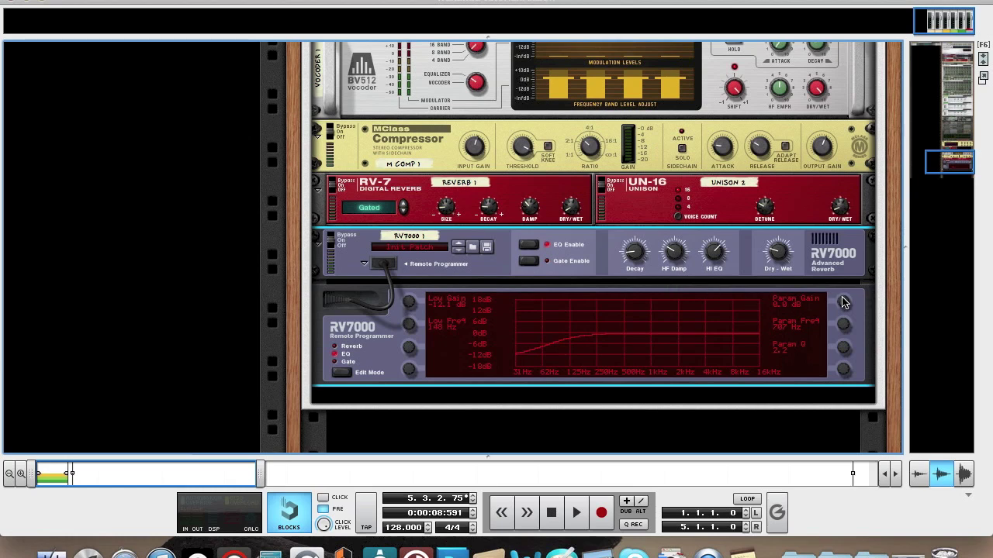
mouse_move(845, 302)
mouse_down()
mouse_move(844, 324)
mouse_move(844, 312)
mouse_up()
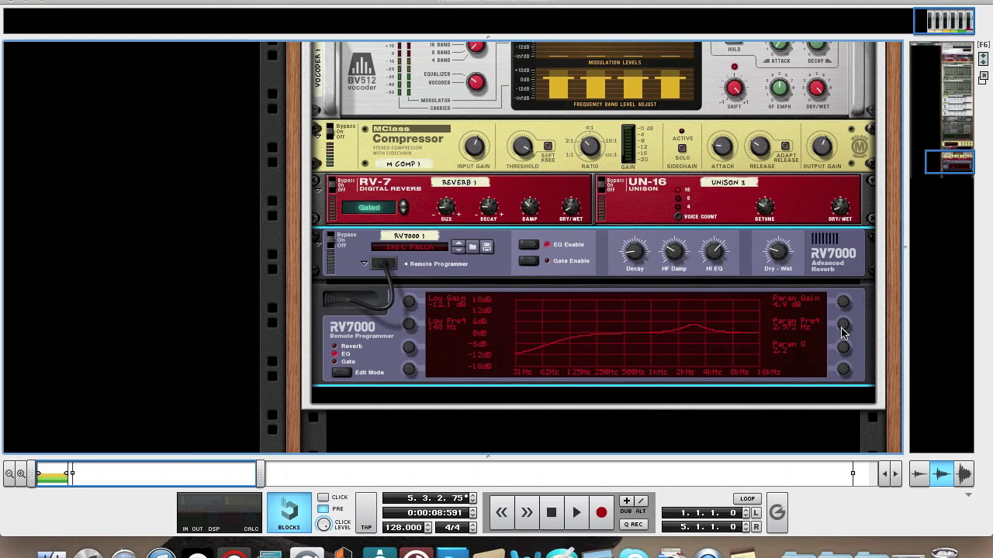
drag(843, 344, 843, 350)
key(F4)
key(g)
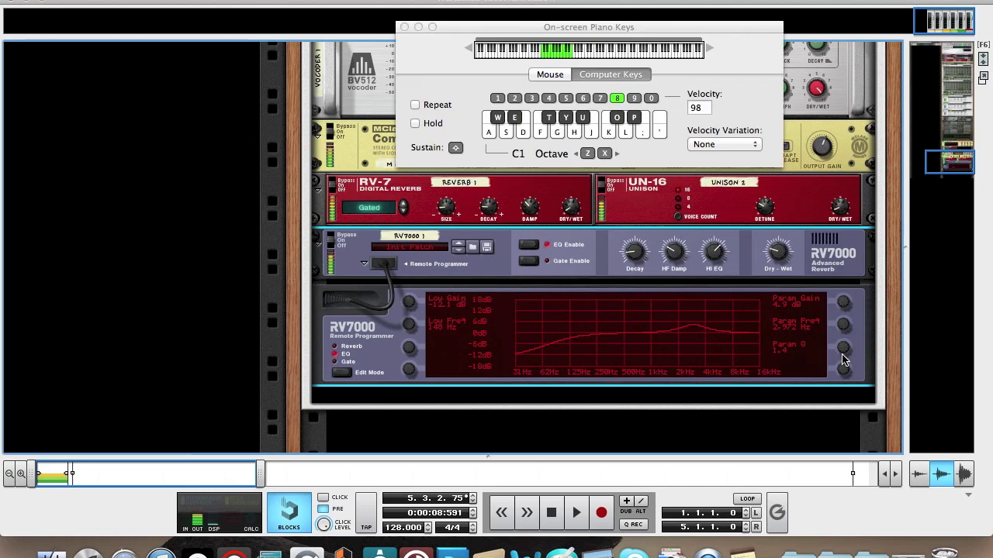
key(d)
key(f)
key(d)
key(f)
key(f)
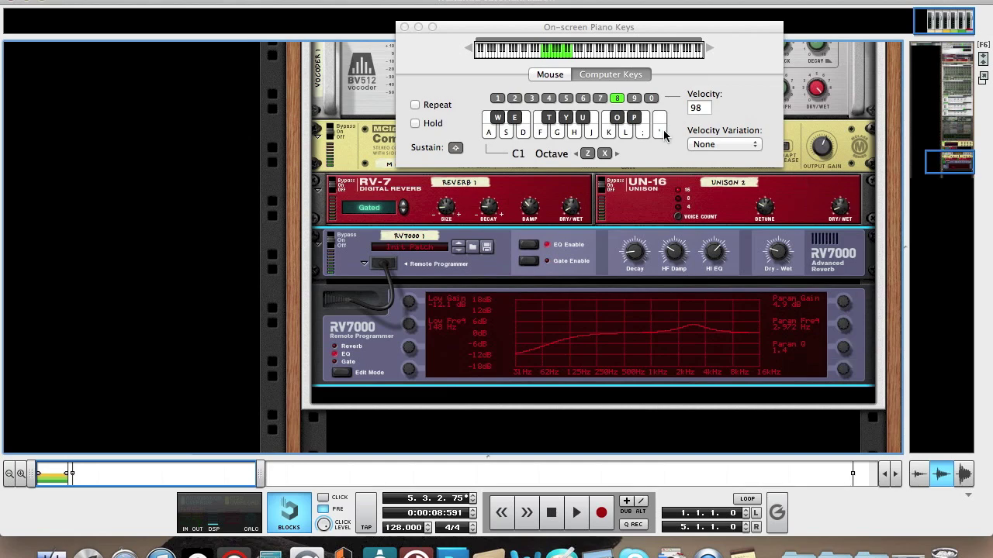
click(404, 27)
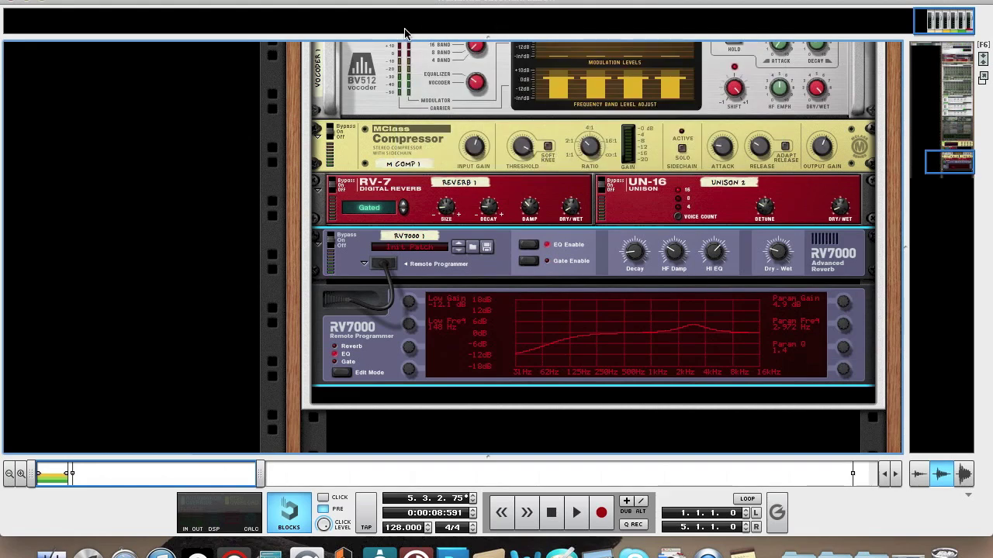
scroll(510, 145, up, 8)
scroll(511, 144, up, 5)
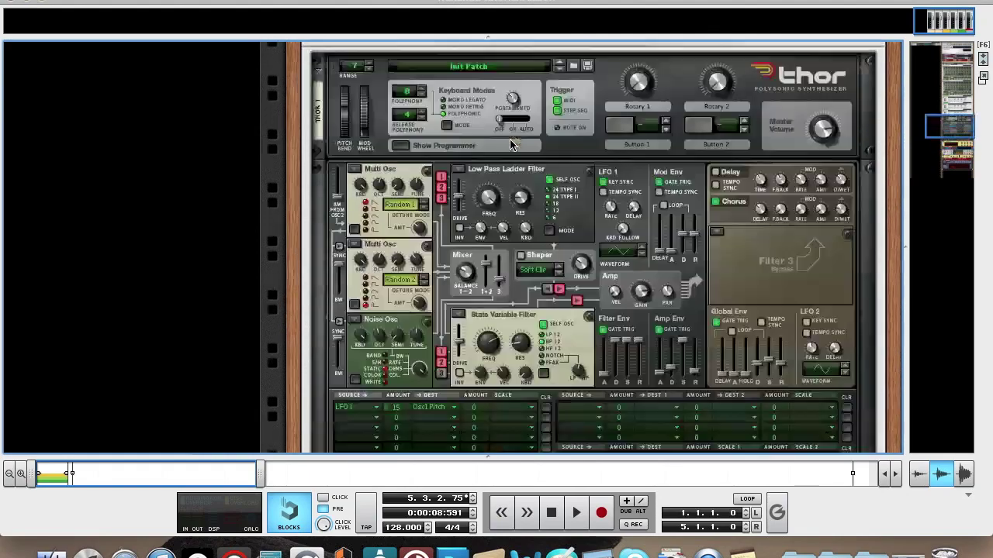
scroll(510, 144, down, 5)
scroll(509, 144, down, 12)
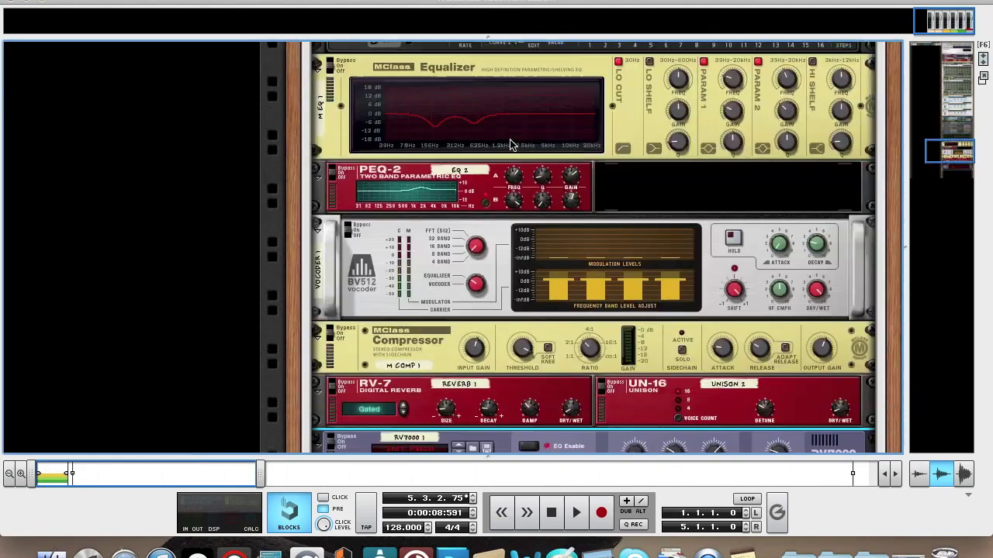